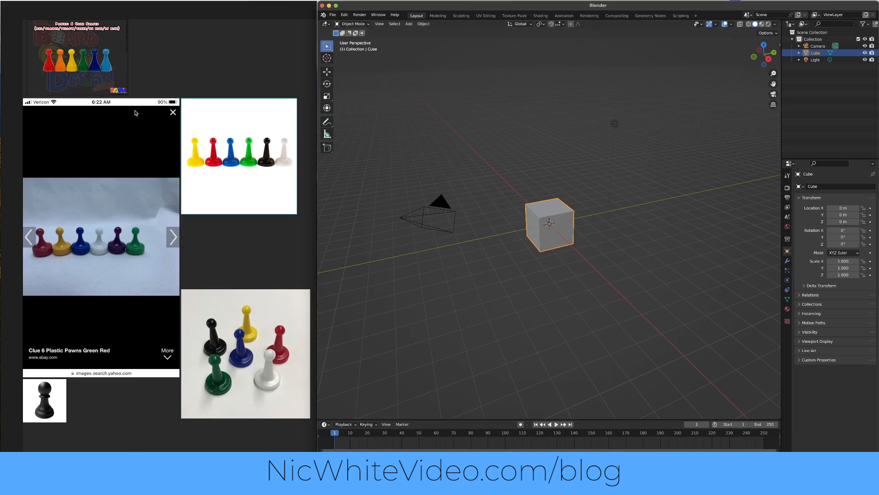
- Start a new file and clear the default objects out of the scene
{"action": "left_click", "coordinate": [547, 124]}
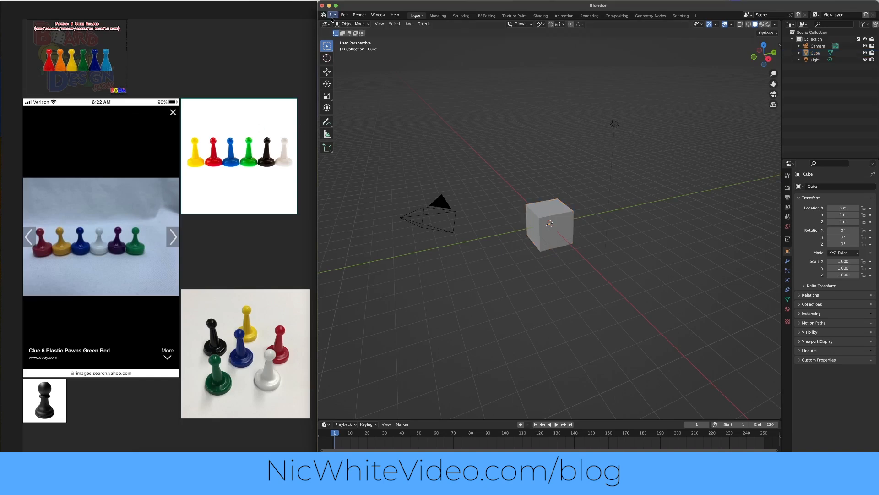
{"action": "left_click", "coordinate": [333, 15]}
{"action": "mouse_move", "coordinate": [349, 24]}
{"action": "left_click", "coordinate": [406, 22]}
{"action": "left_click", "coordinate": [567, 247]}
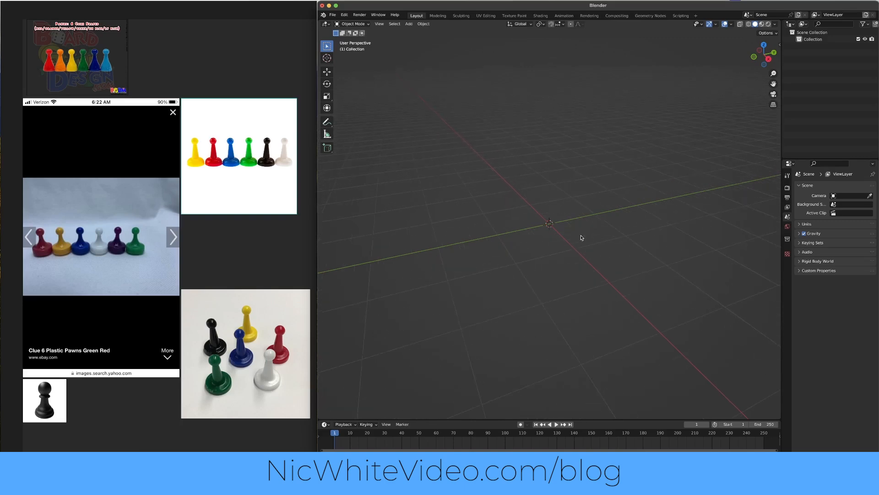
- Enlarge the reference photo of the six coloured Clue pawns to examine their shape
{"action": "key", "text": "shift+a"}
{"action": "mouse_move", "coordinate": [581, 236]}
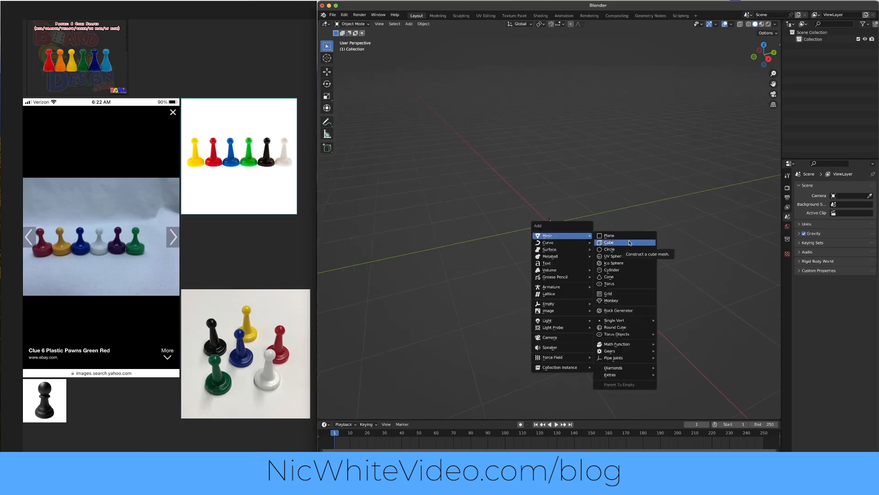
{"action": "left_click", "coordinate": [119, 238]}
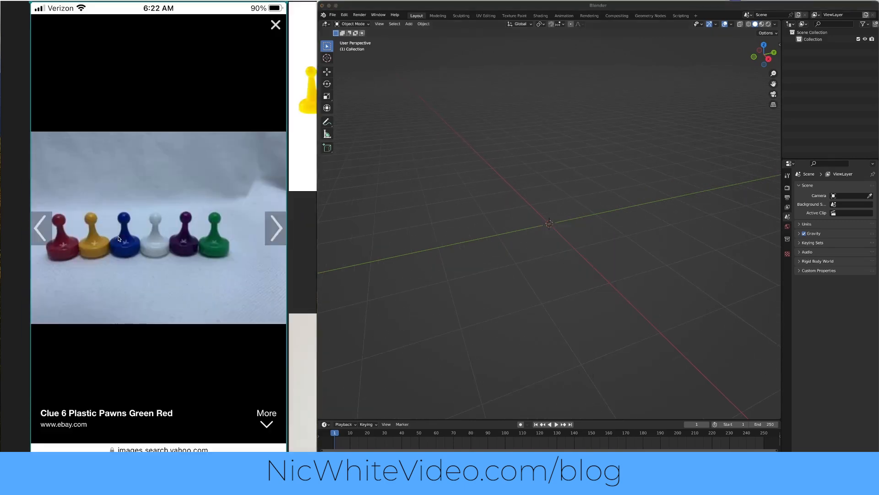
{"action": "left_click", "coordinate": [507, 238]}
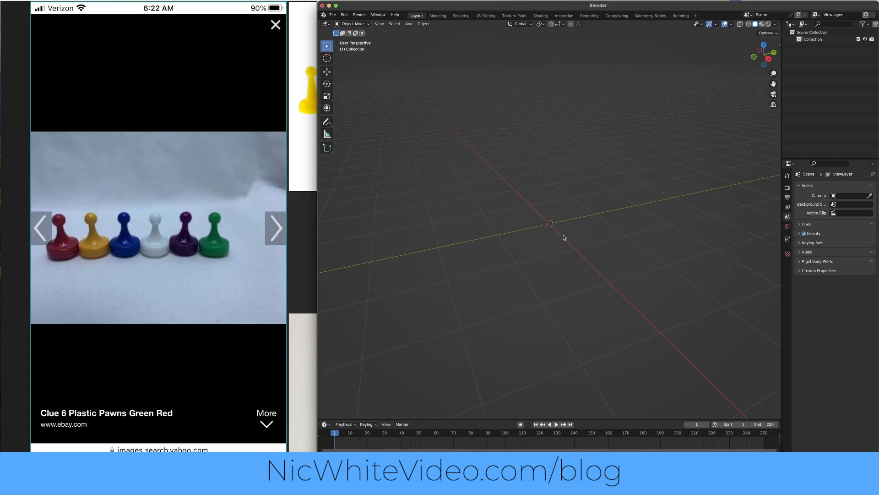
- Add a mesh cylinder at the origin and increase its vertex count for a rounder outline
{"action": "key", "text": "shift+a"}
{"action": "mouse_move", "coordinate": [571, 236]}
{"action": "left_click", "coordinate": [596, 265]}
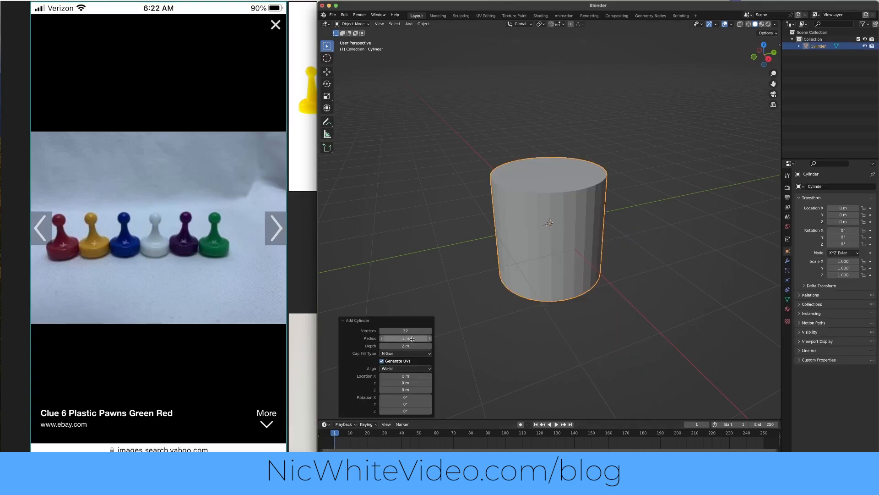
{"action": "left_click", "coordinate": [405, 330]}
{"action": "key", "text": "Return"}
{"action": "left_click", "coordinate": [568, 213]}
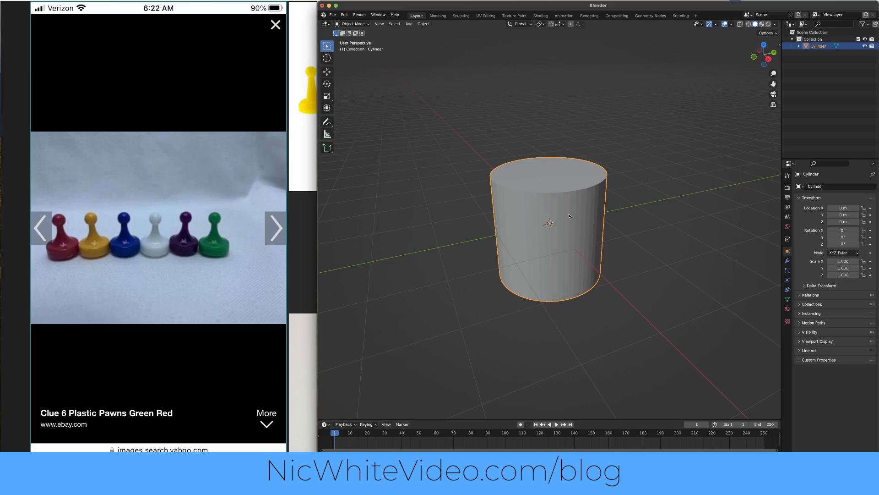
- Shade the cylinder smooth and flatten it along Z to a scale of about 0.24
{"action": "right_click", "coordinate": [568, 213]}
{"action": "left_click", "coordinate": [569, 212]}
{"action": "left_click", "coordinate": [568, 185]}
{"action": "key", "text": "s"}
{"action": "key", "text": "z"}
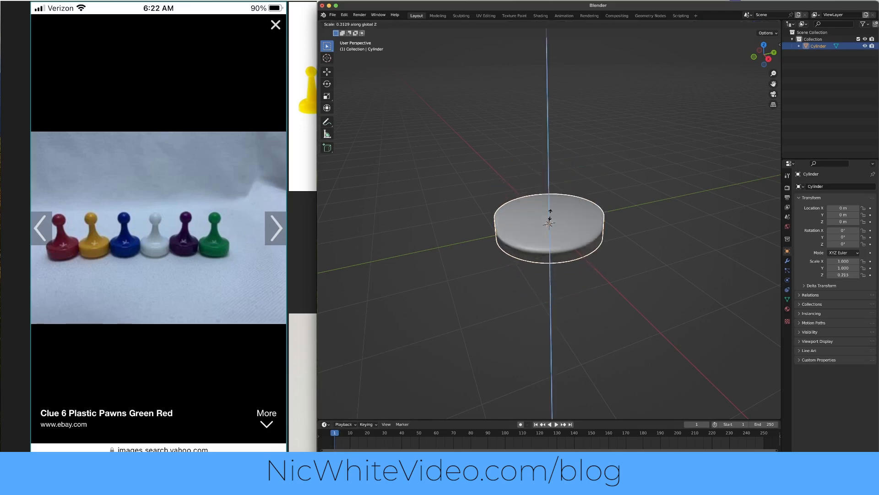
{"action": "left_click", "coordinate": [551, 211]}
- Add a UV sphere, shade it smooth and scale it to 0.5
{"action": "key", "text": "shift+a"}
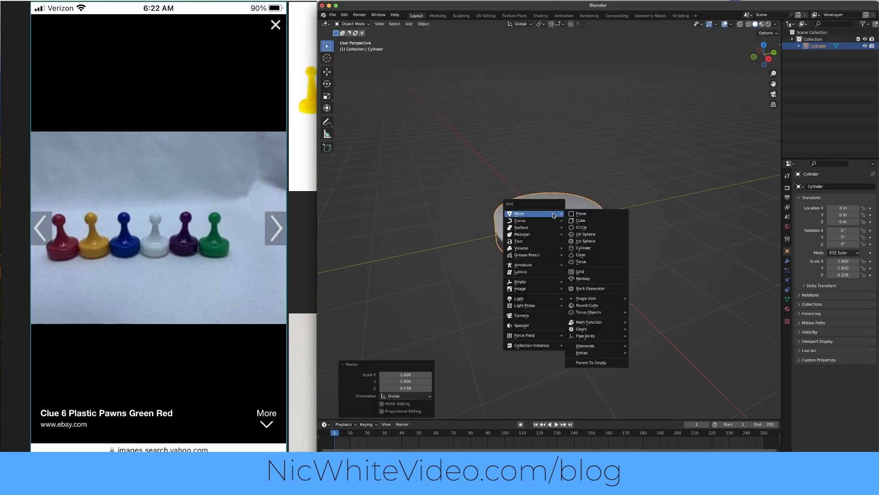
{"action": "left_click", "coordinate": [591, 238]}
{"action": "right_click", "coordinate": [552, 207]}
{"action": "left_click", "coordinate": [552, 207]}
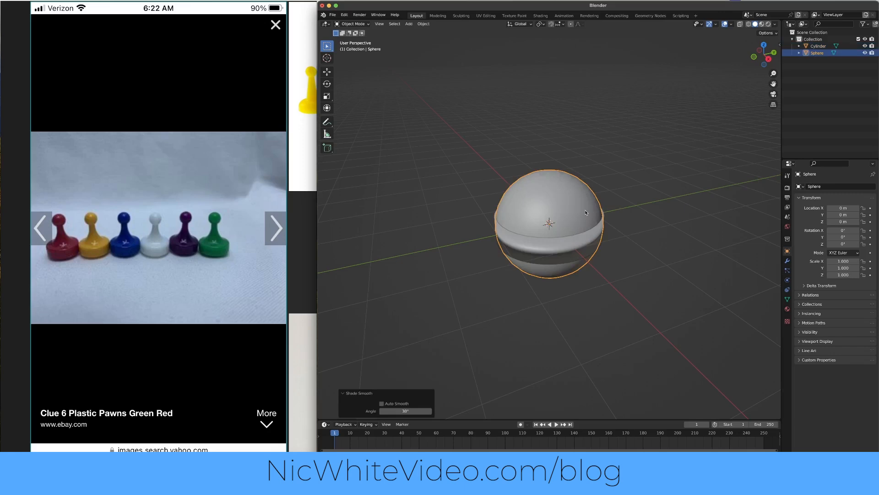
{"action": "type", "text": "s.5"}
{"action": "key", "text": "Return"}
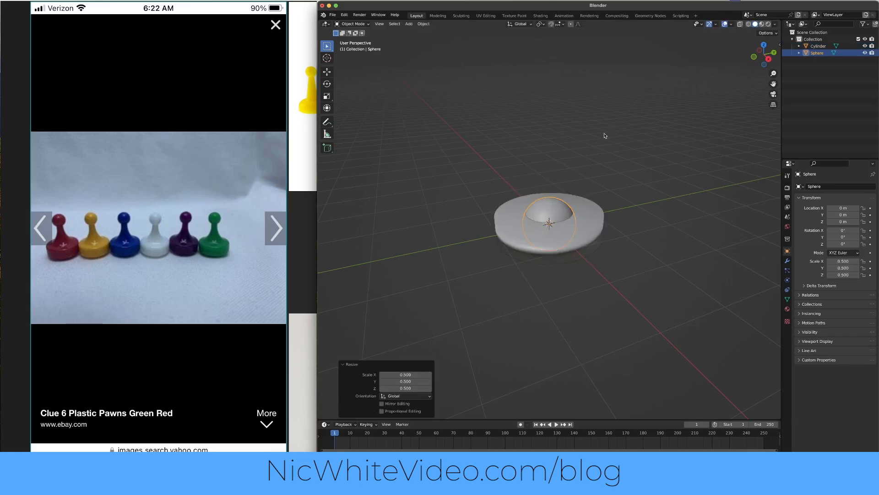
- Move the sphere about 2.3 m up along Z above the disc and check it in the right orthographic view
{"action": "key", "text": "g"}
{"action": "key", "text": "z"}
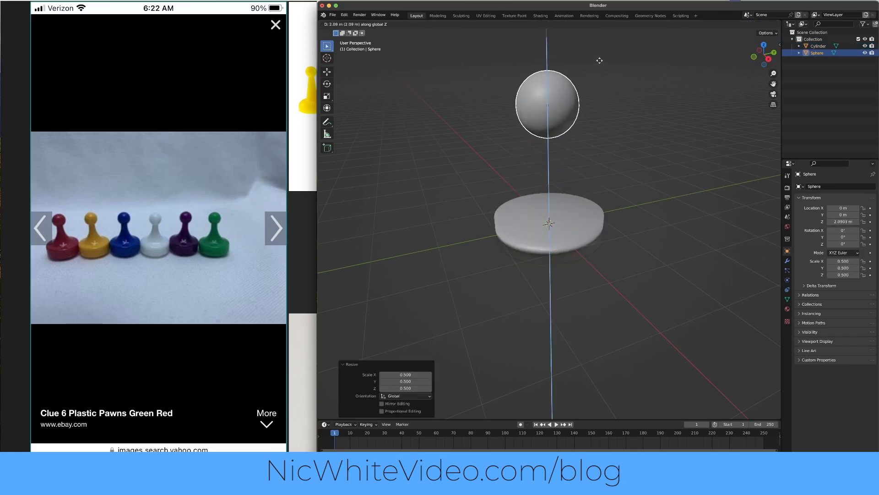
{"action": "left_click", "coordinate": [601, 59]}
{"action": "key", "text": "KP_3"}
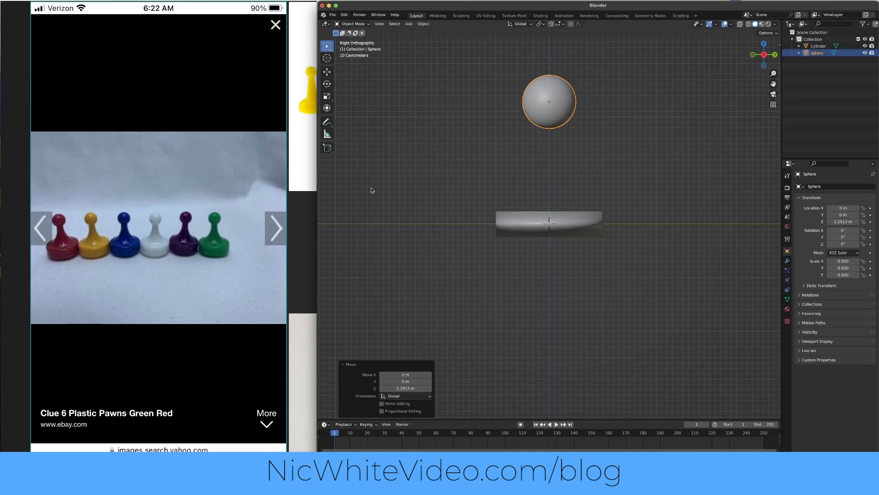
- Compare the pawn reference photos and scale the sphere down by a factor of about 0.82
{"action": "double_click", "coordinate": [202, 229]}
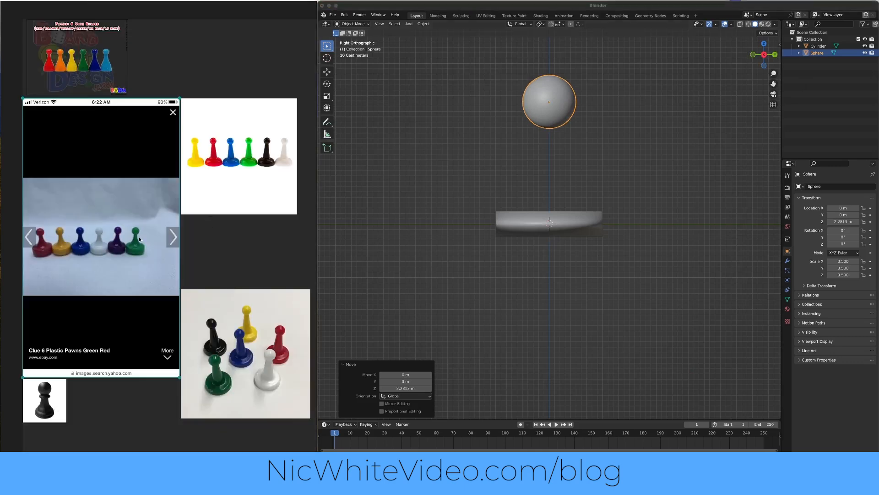
{"action": "double_click", "coordinate": [258, 155]}
{"action": "double_click", "coordinate": [257, 155]}
{"action": "double_click", "coordinate": [91, 256]}
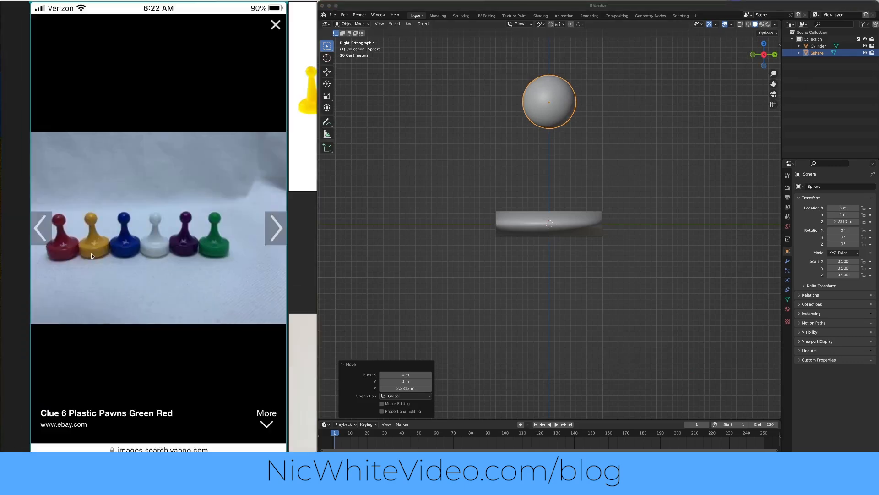
{"action": "left_click", "coordinate": [582, 129]}
{"action": "key", "text": "s"}
{"action": "left_click", "coordinate": [559, 114]}
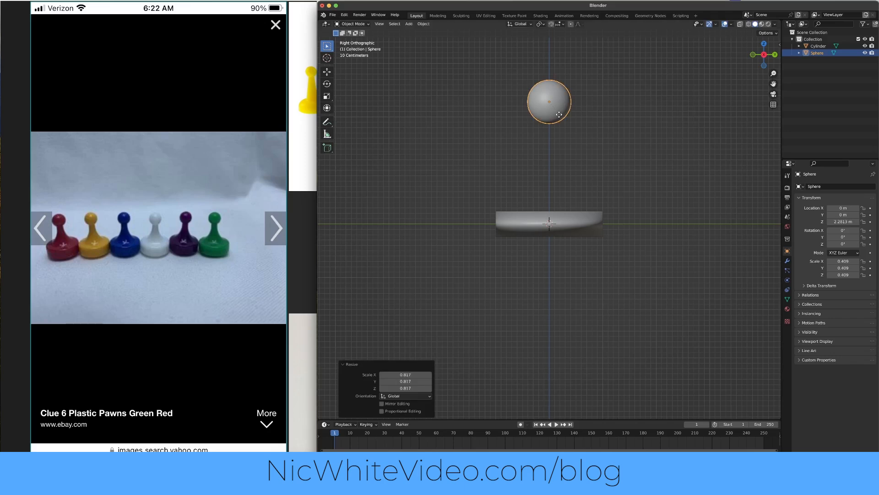
- Edit the cylinder's mesh and inset its top face by about 0.28 m
{"action": "middle_click_drag", "start_coordinate": [594, 146], "coordinate": [566, 206]}
{"action": "left_click", "coordinate": [566, 205]}
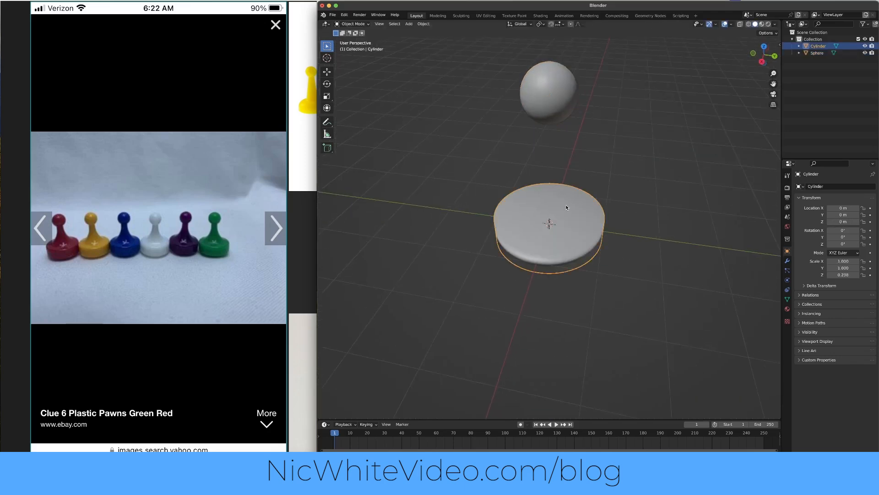
{"action": "key", "text": "Tab"}
{"action": "key", "text": "2"}
{"action": "key", "text": "alt+a"}
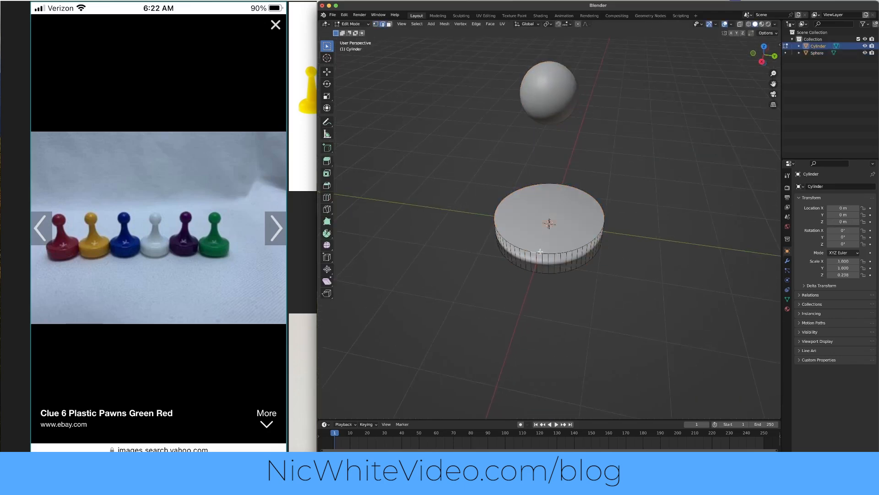
{"action": "left_click", "coordinate": [595, 237]}
{"action": "key", "text": "i"}
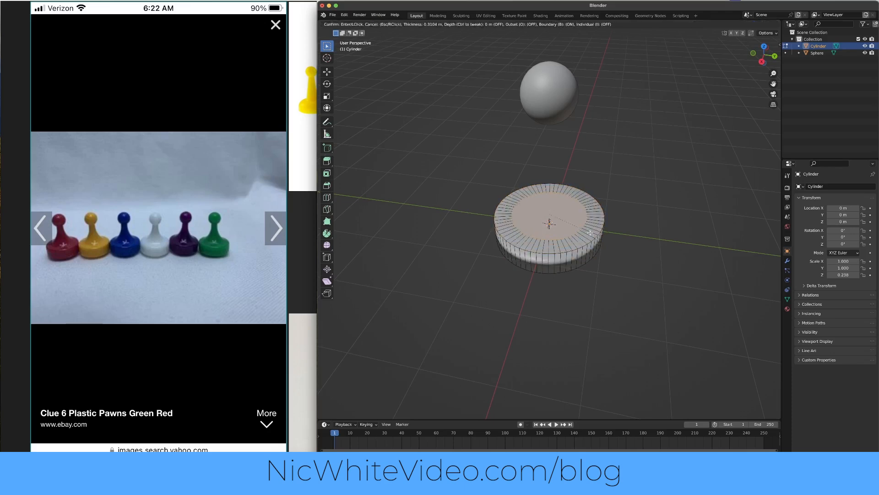
{"action": "left_click", "coordinate": [591, 233]}
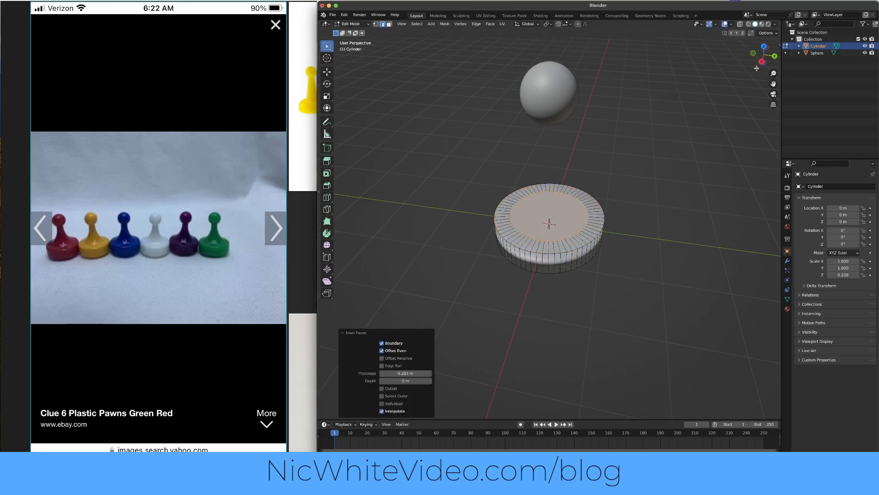
- Try to inset the disc's top face a second time and extrude the inner face upward
{"action": "key", "text": "i"}
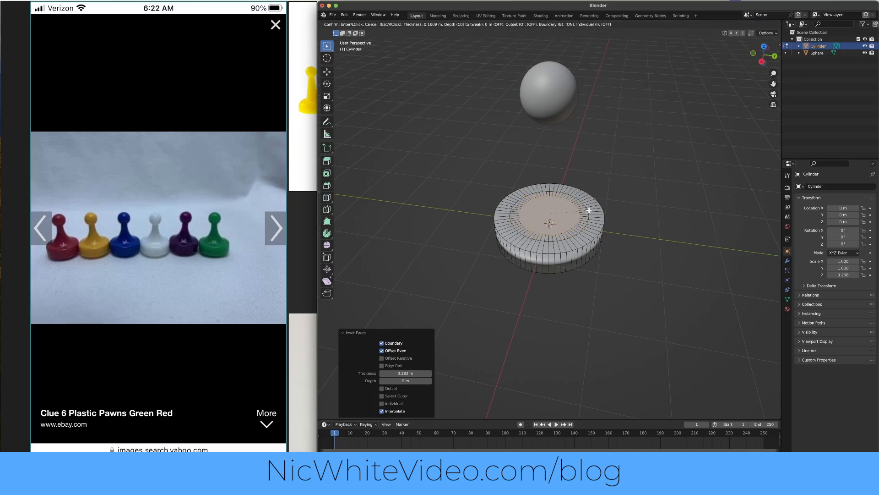
{"action": "left_click", "coordinate": [576, 215]}
{"action": "key", "text": "e"}
{"action": "right_click", "coordinate": [596, 196]}
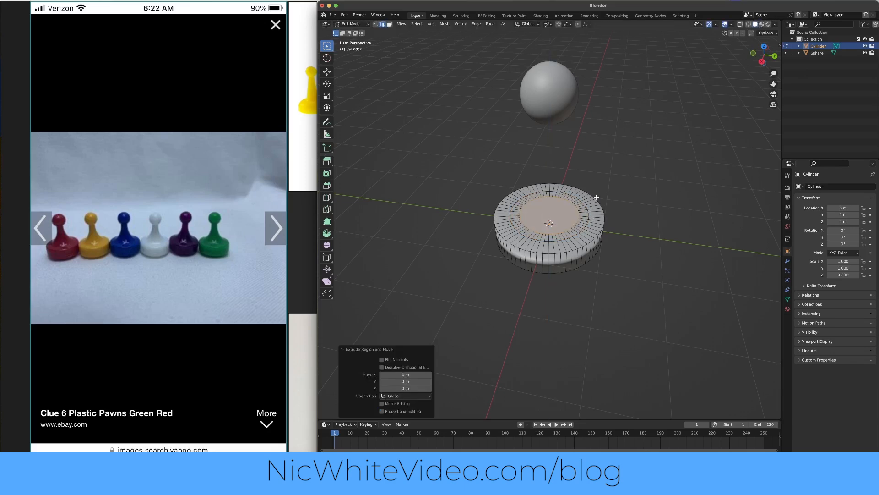
{"action": "left_click", "coordinate": [579, 24]}
{"action": "key", "text": "e"}
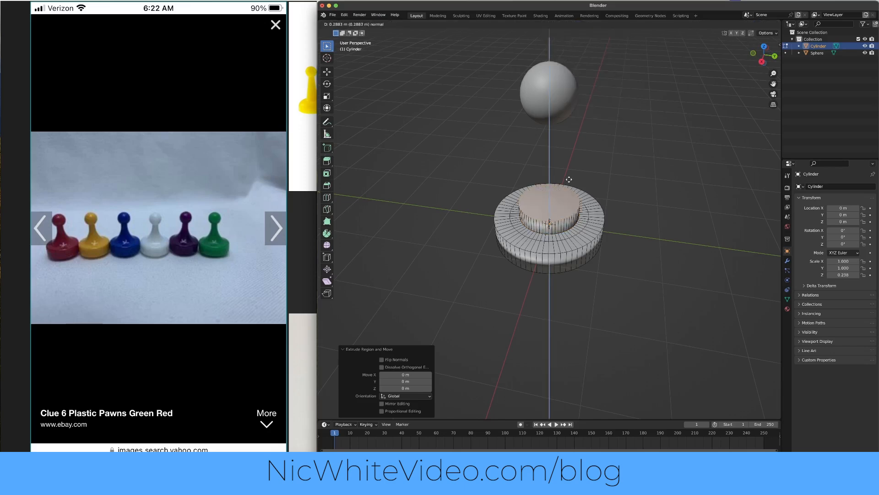
{"action": "right_click", "coordinate": [569, 179]}
- Try raising the inner top face about 0.2 m along Z with smooth proportional editing of about 0.47 m radius
{"action": "key", "text": "g"}
{"action": "key", "text": "z"}
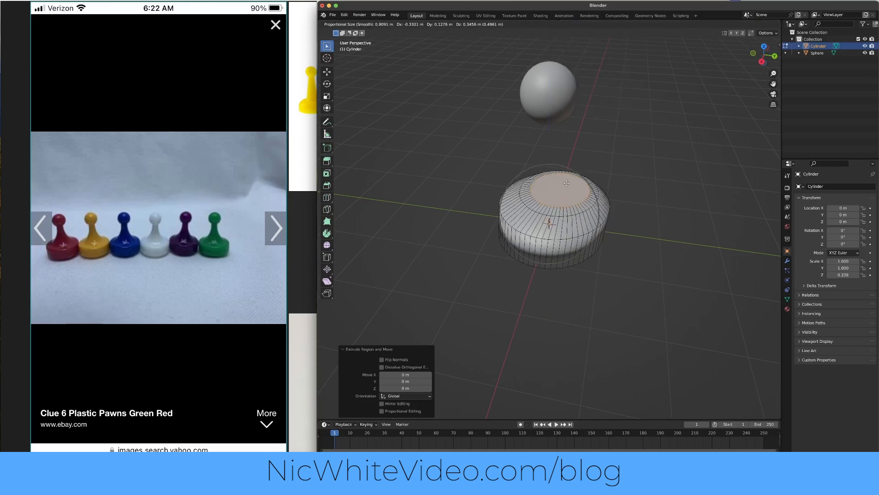
{"action": "scroll", "coordinate": [564, 183], "scroll_direction": "up", "scroll_amount": 3}
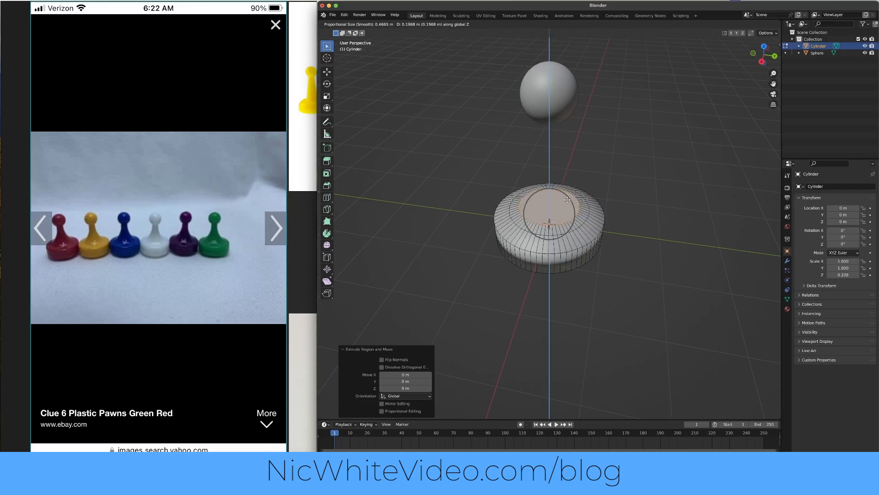
{"action": "left_click", "coordinate": [567, 200]}
{"action": "key", "text": "KP_3"}
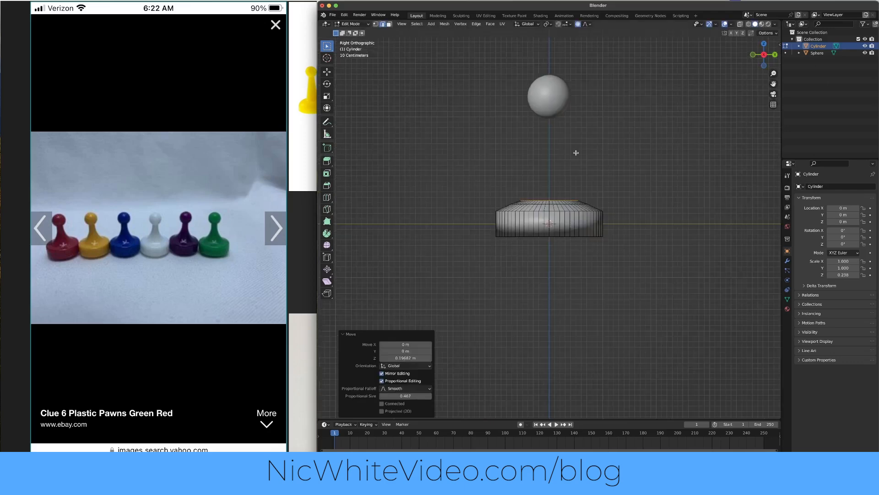
- Turn off proportional editing and undo the raised face and the second inset on the disc
{"action": "key", "text": "e"}
{"action": "right_click", "coordinate": [548, 180]}
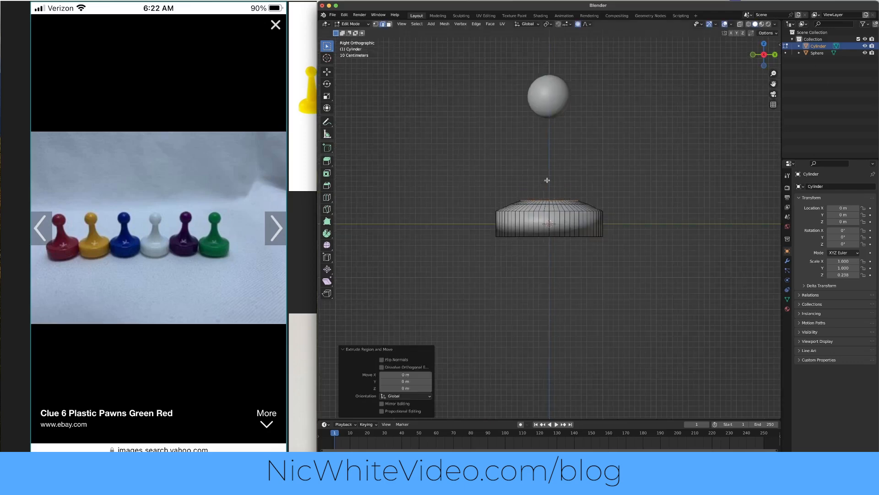
{"action": "middle_click_drag", "start_coordinate": [609, 173], "coordinate": [559, 173]}
{"action": "key", "text": "o"}
{"action": "key", "text": "super+z"}
{"action": "key", "text": "super+z"}
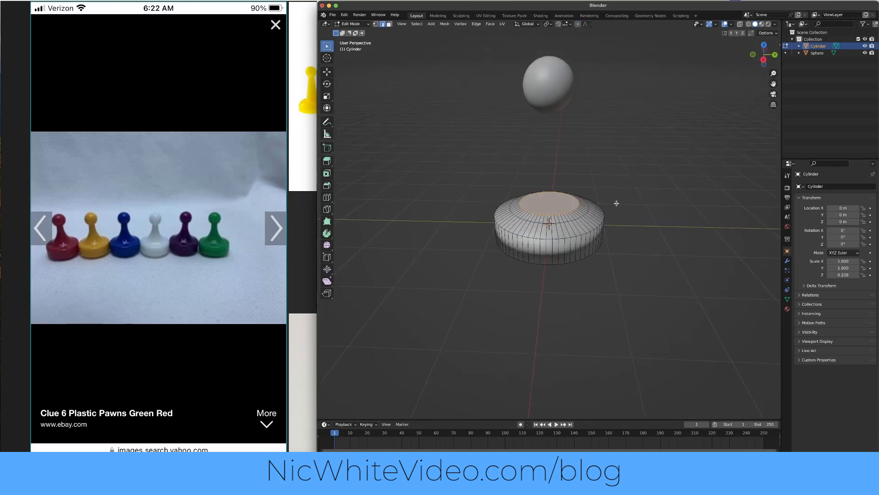
{"action": "key", "text": "super+z"}
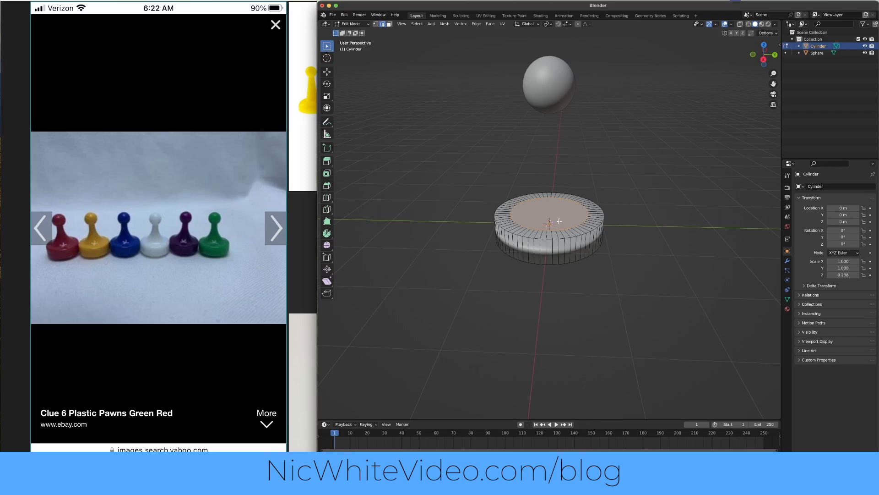
{"action": "key", "text": "e"}
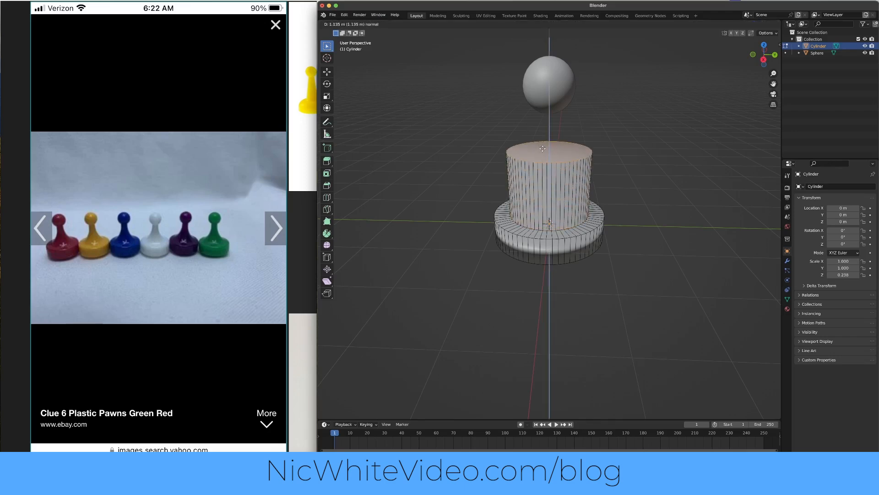
{"action": "left_click", "coordinate": [543, 149]}
{"action": "key", "text": "super+z"}
- Extrude the disc's inner top face about 0.5 m upward and scale it to about 0.7
{"action": "key", "text": "e"}
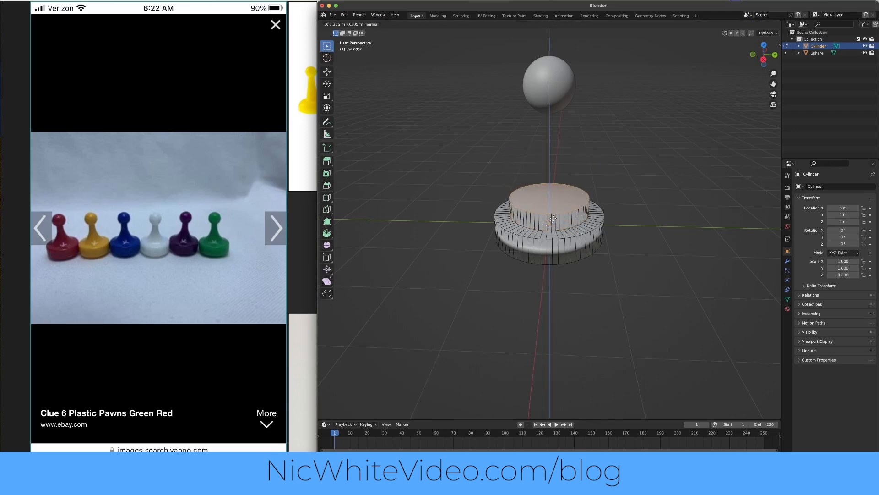
{"action": "left_click", "coordinate": [553, 207]}
{"action": "key", "text": "s"}
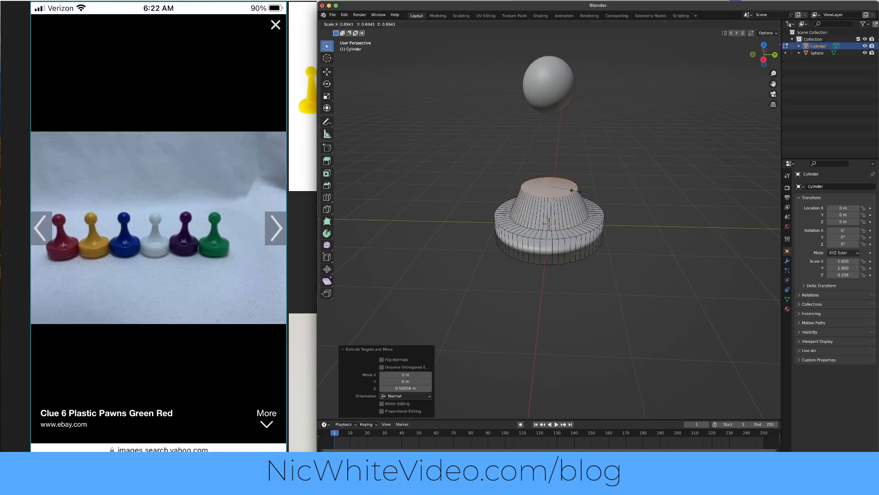
{"action": "left_click", "coordinate": [571, 190]}
- Extrude the narrowed top face another 0.7 m or so upward and scale it to about 0.6
{"action": "key", "text": "e"}
{"action": "left_click", "coordinate": [572, 148]}
{"action": "key", "text": "s"}
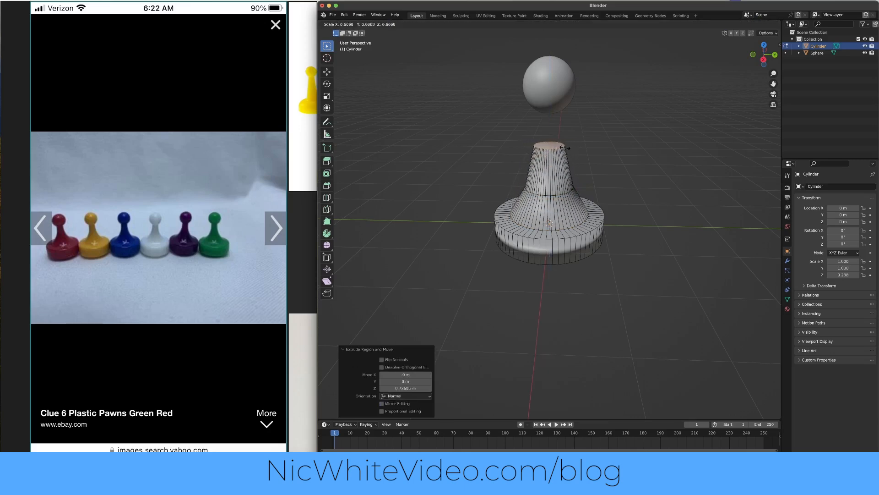
{"action": "left_click", "coordinate": [560, 145]}
- Extrude the neck about 0.67 m up into the sphere, scale its end to about 0.64 and return to Object Mode
{"action": "key", "text": "e"}
{"action": "left_click", "coordinate": [561, 105]}
{"action": "key", "text": "s"}
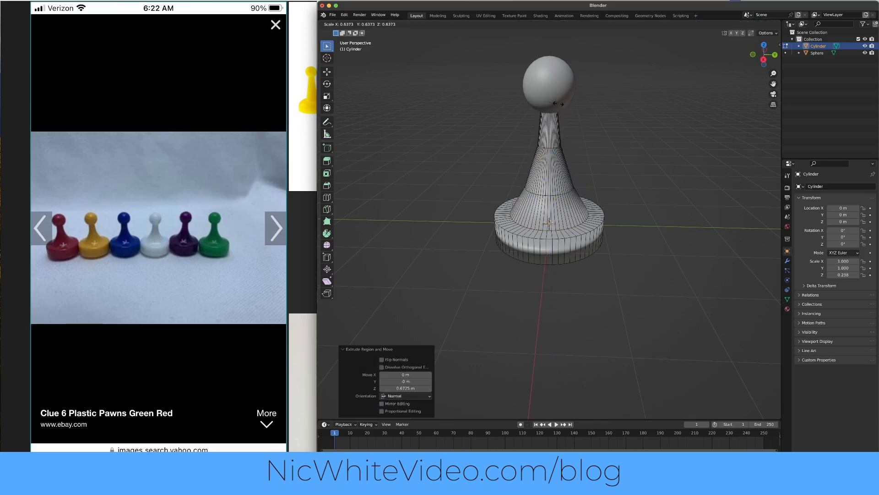
{"action": "left_click", "coordinate": [558, 104]}
{"action": "key", "text": "Tab"}
- Add a Subdivision Surface modifier to the pawn body and set its viewport level to 3
{"action": "middle_click_drag", "start_coordinate": [629, 149], "coordinate": [667, 169]}
{"action": "left_click", "coordinate": [788, 261]}
{"action": "left_click", "coordinate": [820, 187]}
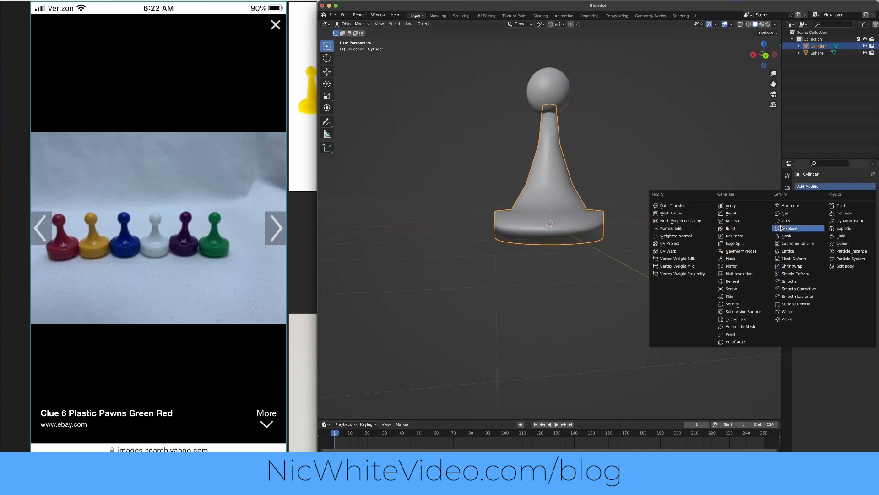
{"action": "left_click", "coordinate": [758, 315]}
{"action": "left_click", "coordinate": [864, 217]}
{"action": "left_click", "coordinate": [864, 217]}
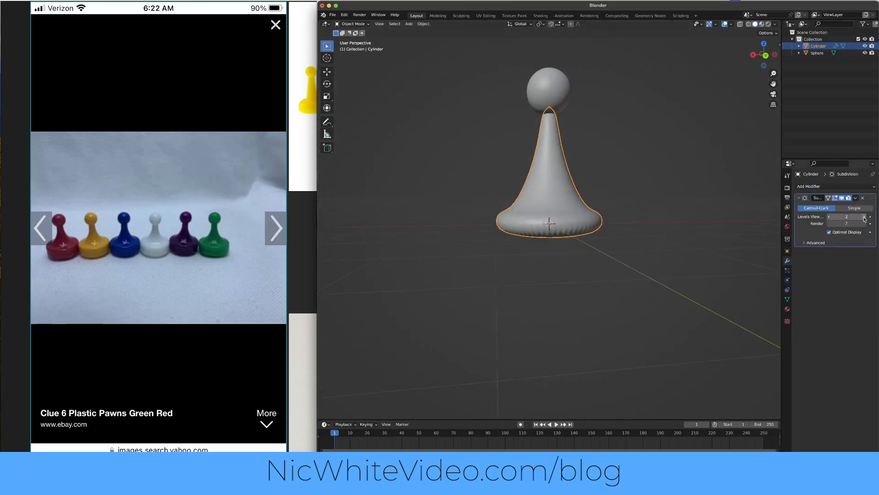
- Add loop cuts around the base disc's side wall, close to its upper and lower edges, with slide factors of about -0.96 and 0.96
{"action": "scroll", "coordinate": [547, 255], "scroll_direction": "up", "scroll_amount": 5}
{"action": "mouse_move", "coordinate": [580, 257]}
{"action": "middle_mouse_down"}
{"action": "mouse_move", "coordinate": [571, 275]}
{"action": "mouse_move", "coordinate": [597, 256]}
{"action": "middle_mouse_up"}
{"action": "key", "text": "Tab"}
{"action": "key", "text": "ctrl+r"}
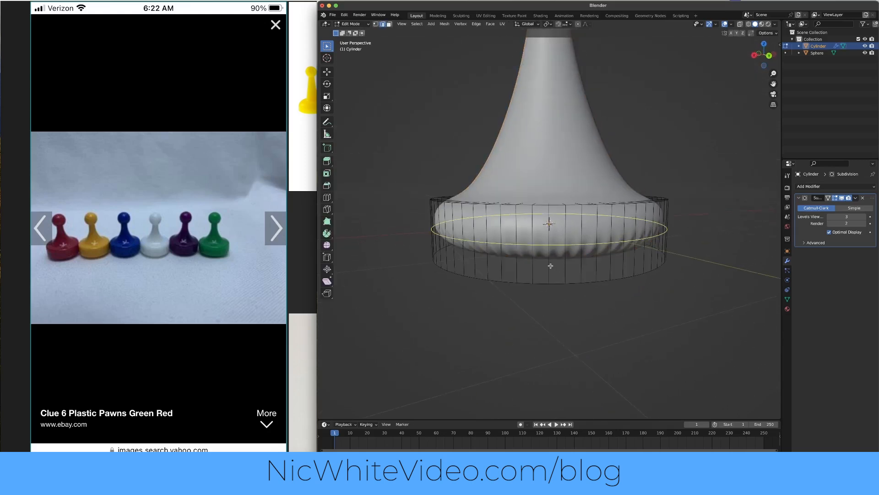
{"action": "left_click", "coordinate": [545, 227]}
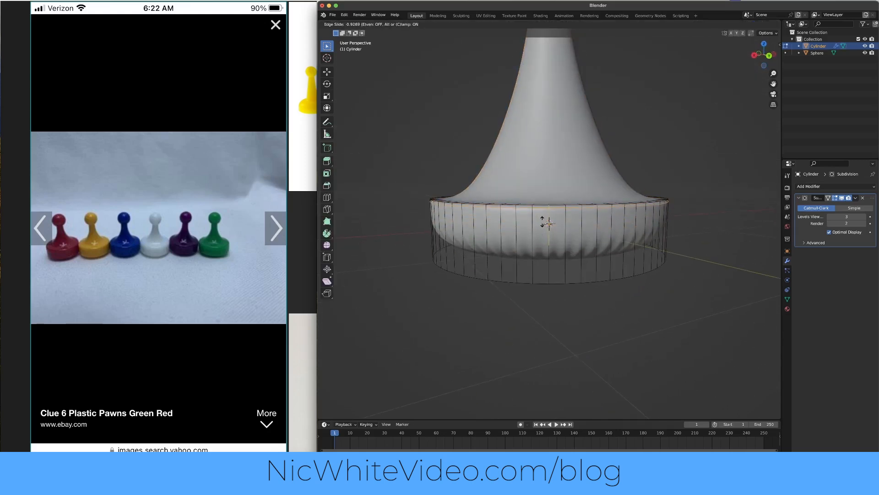
{"action": "left_click", "coordinate": [542, 222]}
{"action": "key", "text": "g"}
{"action": "key", "text": "g"}
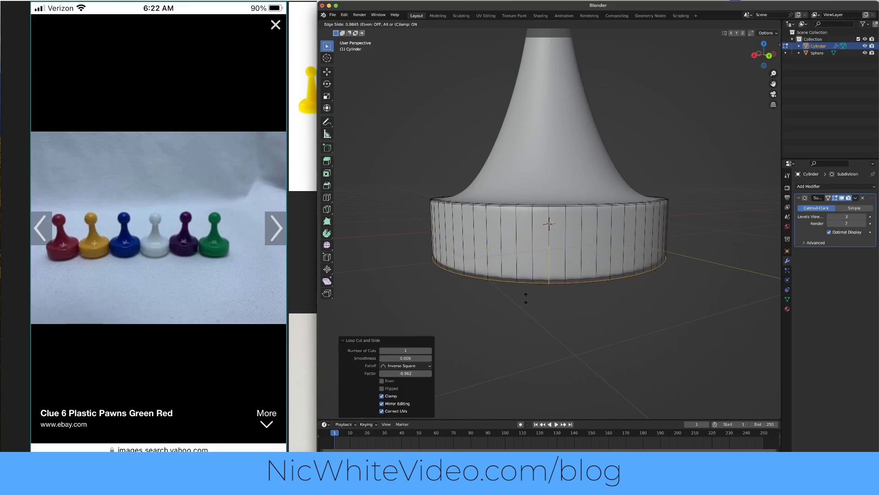
{"action": "left_click", "coordinate": [526, 298]}
- Inset the base's underside face three times, the second by about 0.09 m and the third by about 0.45 m
{"action": "middle_click_drag", "start_coordinate": [526, 298], "coordinate": [498, 259]}
{"action": "scroll", "coordinate": [416, 257], "scroll_direction": "up", "scroll_amount": 5}
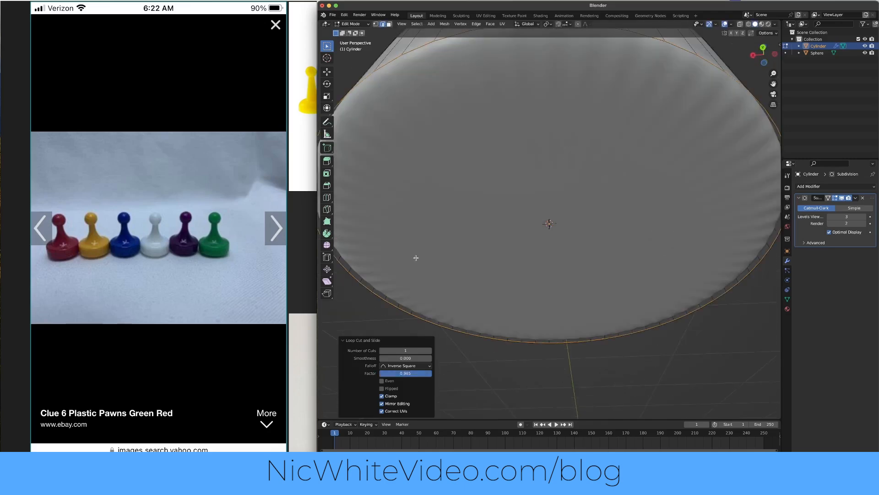
{"action": "middle_click_drag", "start_coordinate": [416, 256], "coordinate": [452, 264]}
{"action": "left_click", "coordinate": [471, 98]}
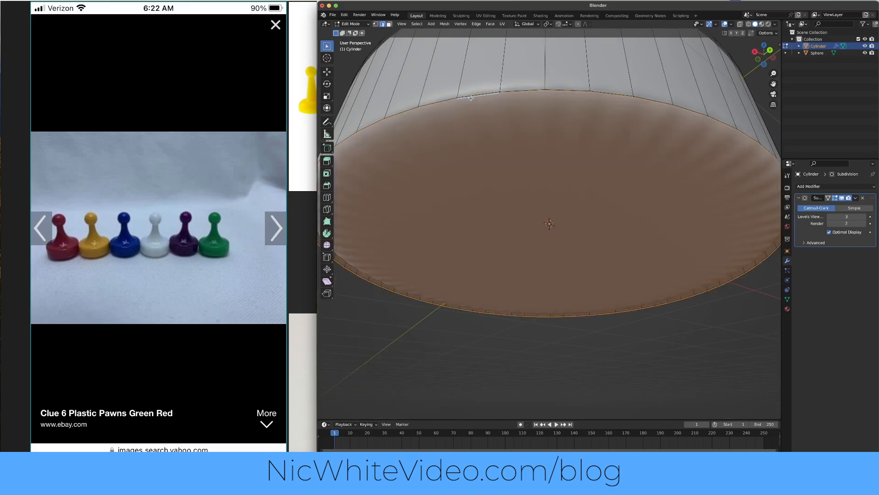
{"action": "key", "text": "i"}
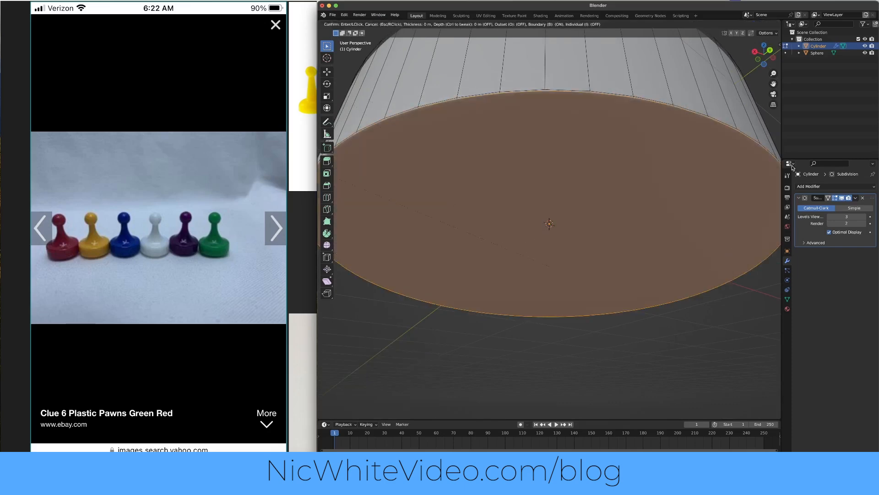
{"action": "left_click", "coordinate": [656, 173]}
{"action": "key", "text": "i"}
{"action": "left_click", "coordinate": [703, 155]}
{"action": "key", "text": "i"}
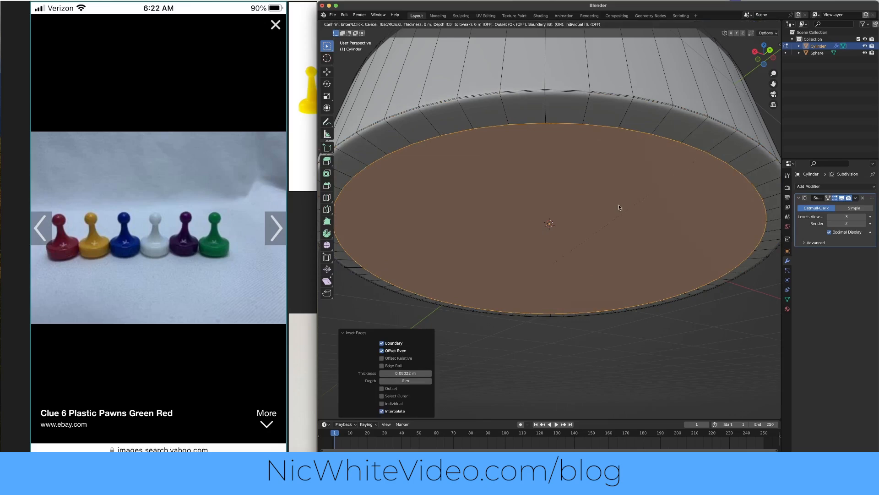
{"action": "left_click", "coordinate": [640, 222]}
- Fill the innermost underside face with triangles, with Beauty turned off, and return to Object Mode
{"action": "right_click", "coordinate": [607, 263]}
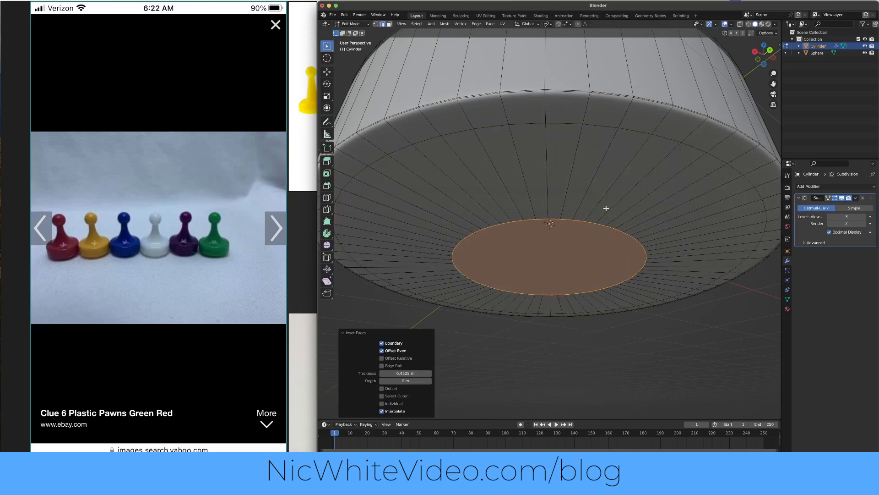
{"action": "right_click", "coordinate": [580, 248]}
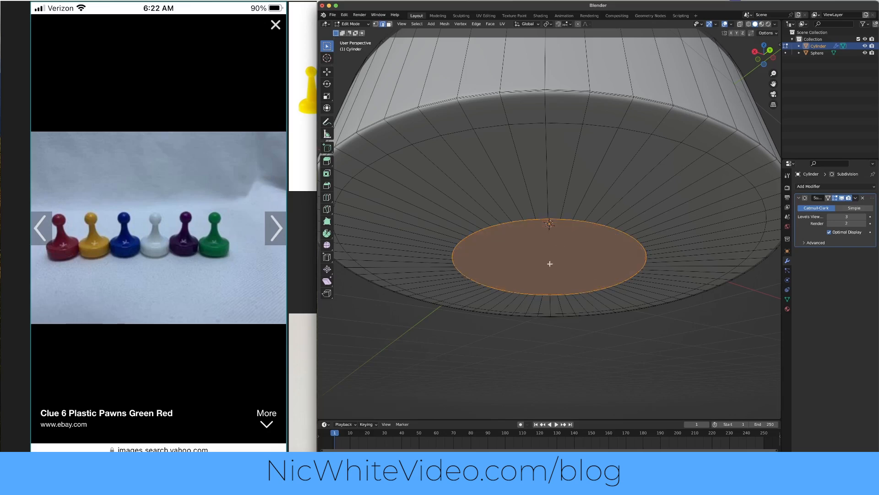
{"action": "key", "text": "alt+f"}
{"action": "middle_click_drag", "start_coordinate": [572, 243], "coordinate": [531, 299]}
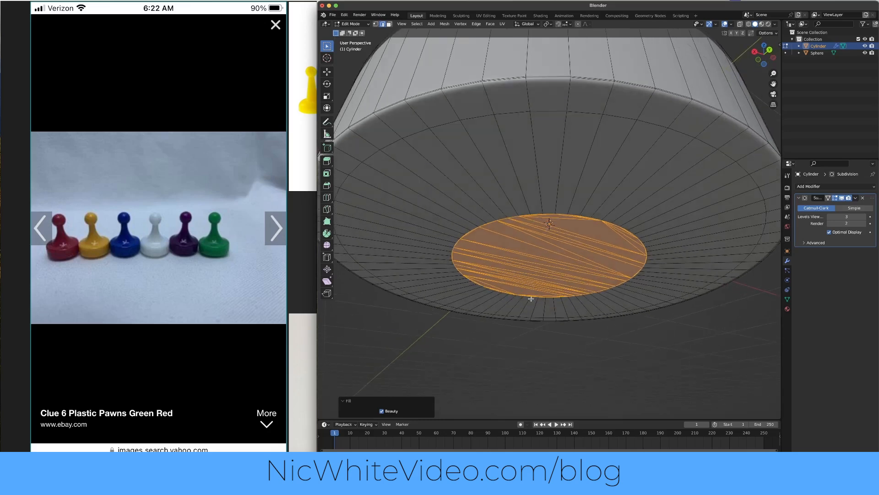
{"action": "left_click", "coordinate": [382, 412]}
{"action": "left_click", "coordinate": [382, 411]}
{"action": "left_click", "coordinate": [382, 412]}
{"action": "middle_click_drag", "start_coordinate": [574, 135], "coordinate": [567, 178]}
{"action": "scroll", "coordinate": [567, 179], "scroll_direction": "down", "scroll_amount": 8}
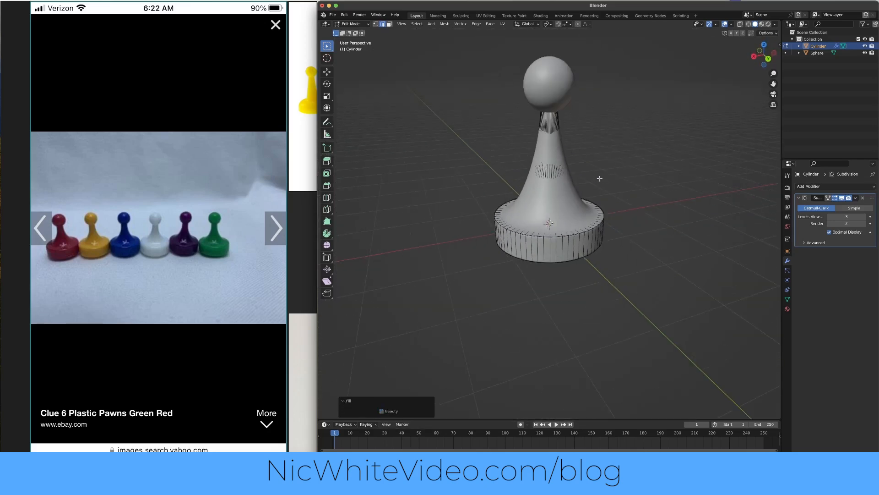
{"action": "key", "text": "Tab"}
- Dissolve the current mesh selection on the pawn body, then leave Edit Mode
{"action": "scroll", "coordinate": [625, 148], "scroll_direction": "up", "scroll_amount": 5}
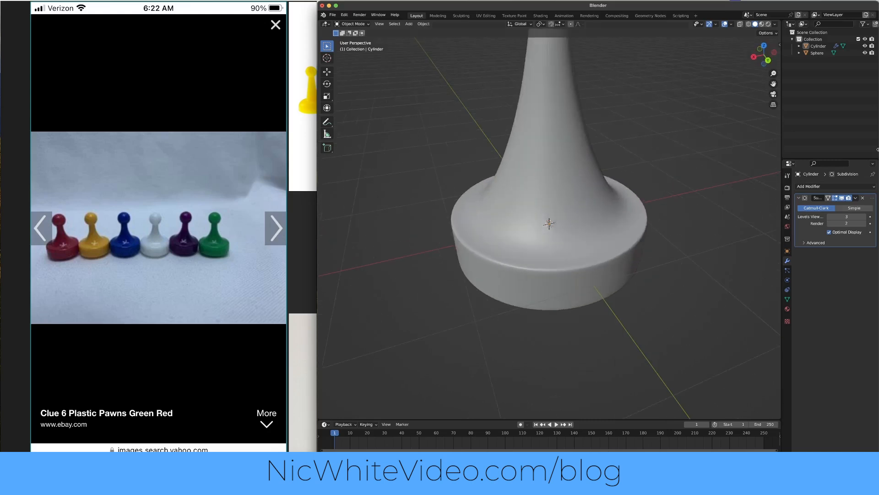
{"action": "middle_click_drag", "start_coordinate": [518, 69], "coordinate": [512, 132]}
{"action": "left_click", "coordinate": [512, 132]}
{"action": "scroll", "coordinate": [528, 106], "scroll_direction": "up", "scroll_amount": 4}
{"action": "key", "text": "Tab"}
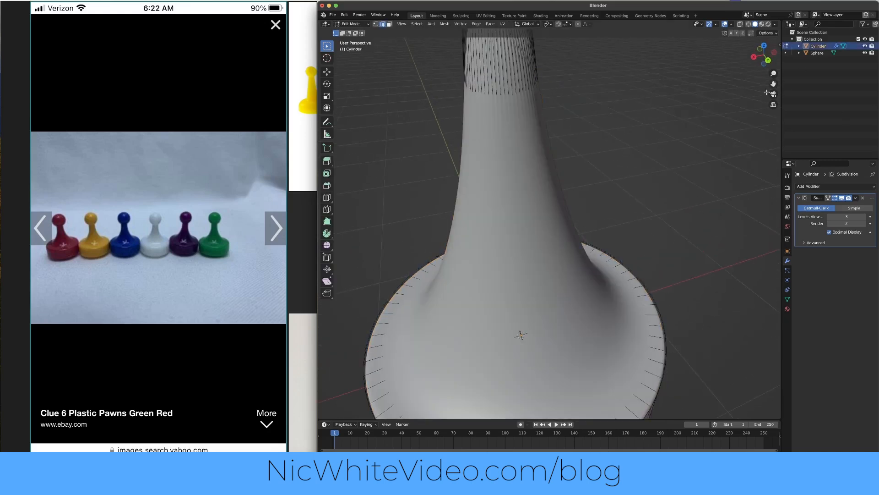
{"action": "left_click_drag", "start_coordinate": [774, 85], "coordinate": [772, 153]}
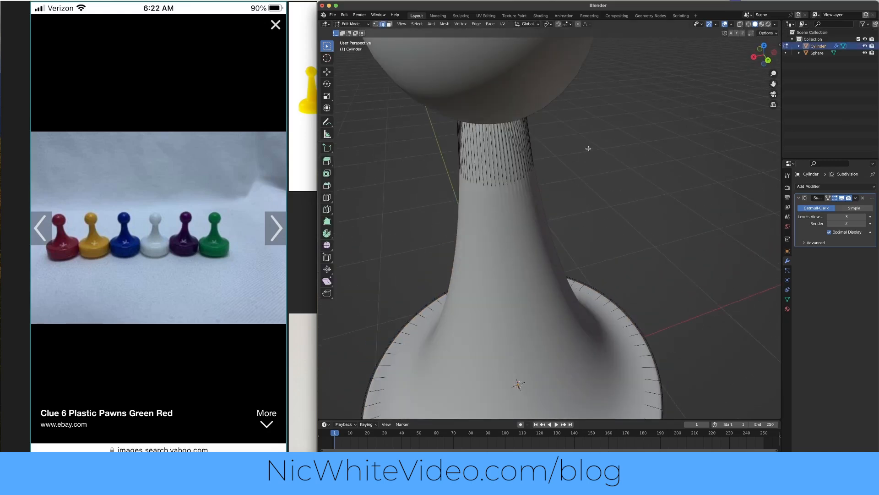
{"action": "key", "text": "ctrl+x"}
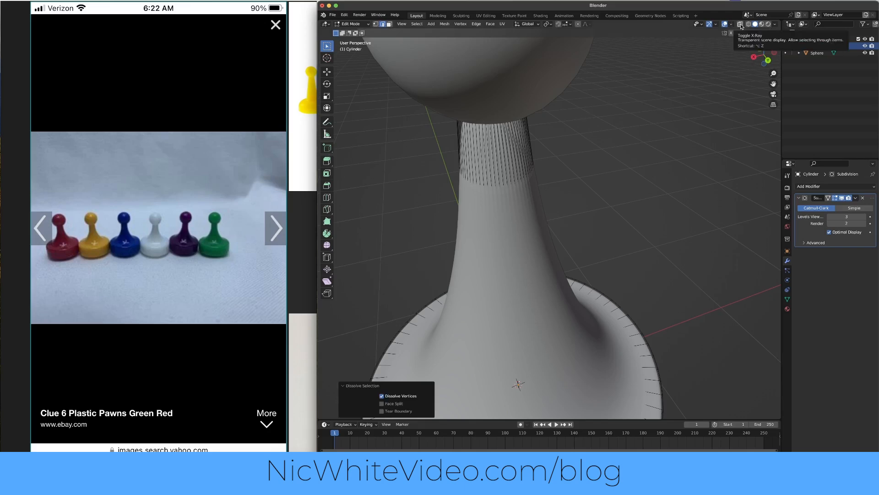
{"action": "key", "text": "Tab"}
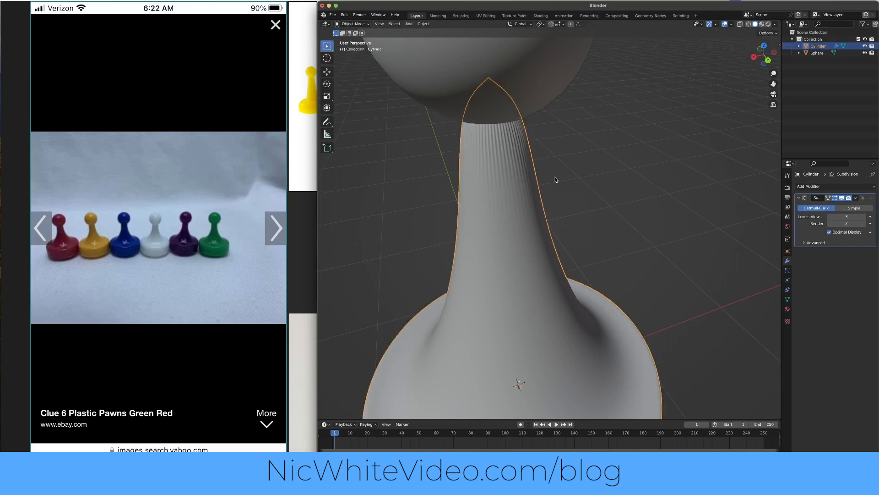
- Turn on X-ray display and add a loop cut near the neck's upper end, with a slide factor of about -0.92
{"action": "left_click", "coordinate": [532, 95]}
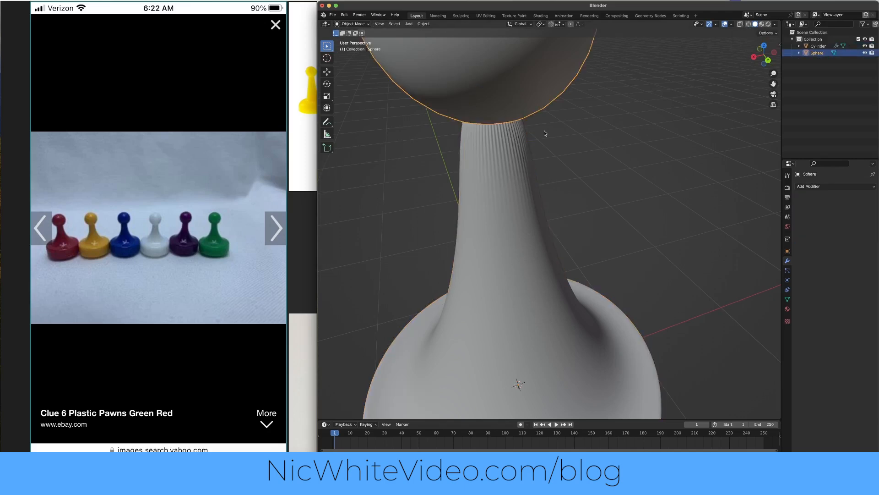
{"action": "key", "text": "alt+z"}
{"action": "left_click", "coordinate": [511, 145]}
{"action": "key", "text": "Tab"}
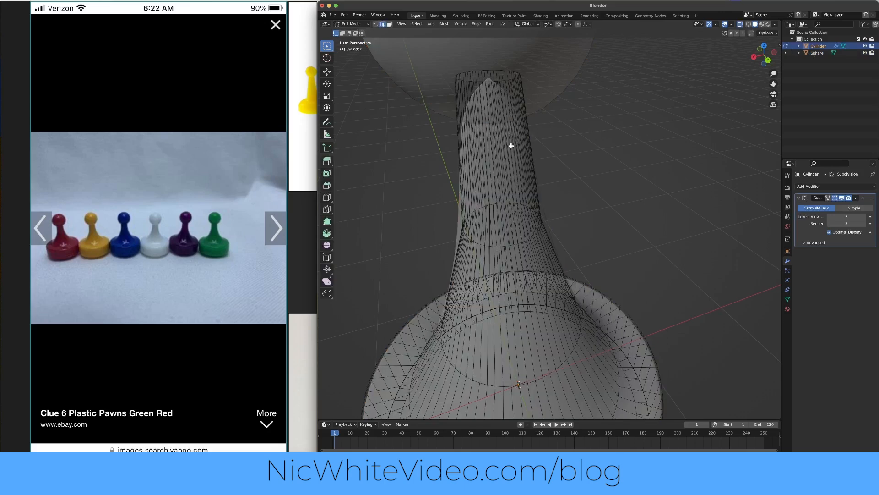
{"action": "key", "text": "ctrl+r"}
{"action": "left_click", "coordinate": [512, 140]}
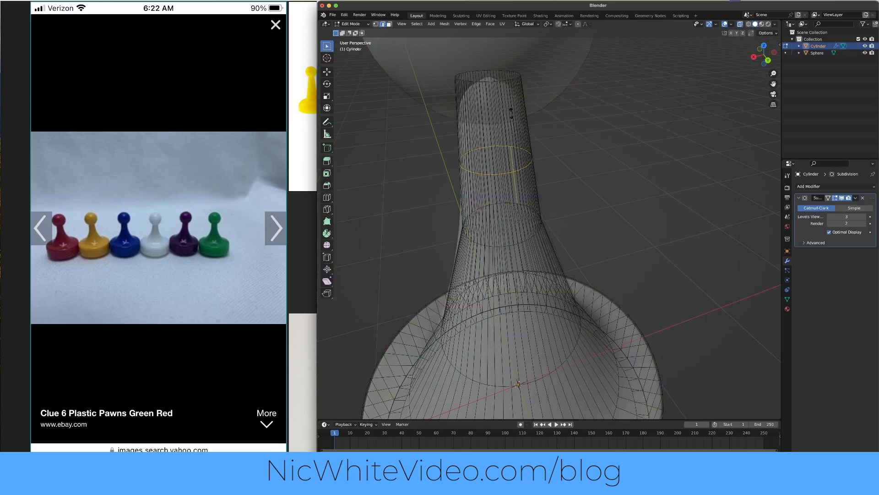
{"action": "left_click", "coordinate": [503, 82]}
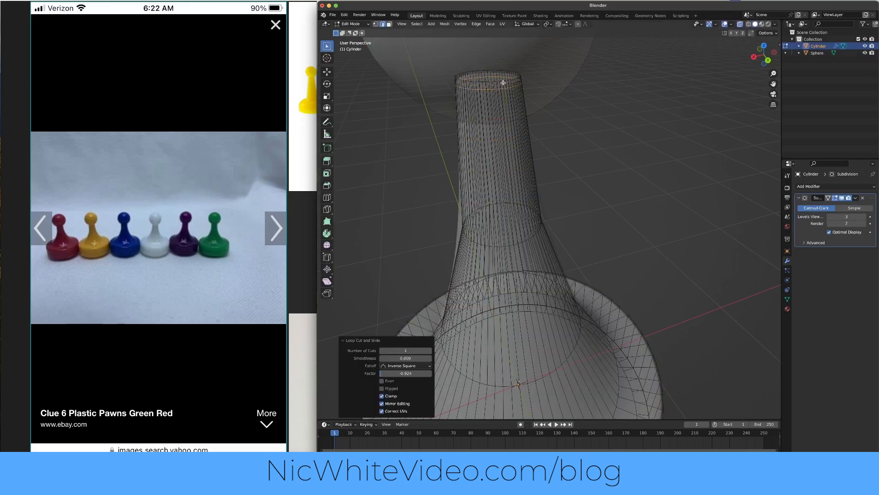
- Add another loop cut to the neck, slid upward to a factor of -1, and return to Object Mode
{"action": "key", "text": "ctrl+r"}
{"action": "left_click", "coordinate": [504, 151]}
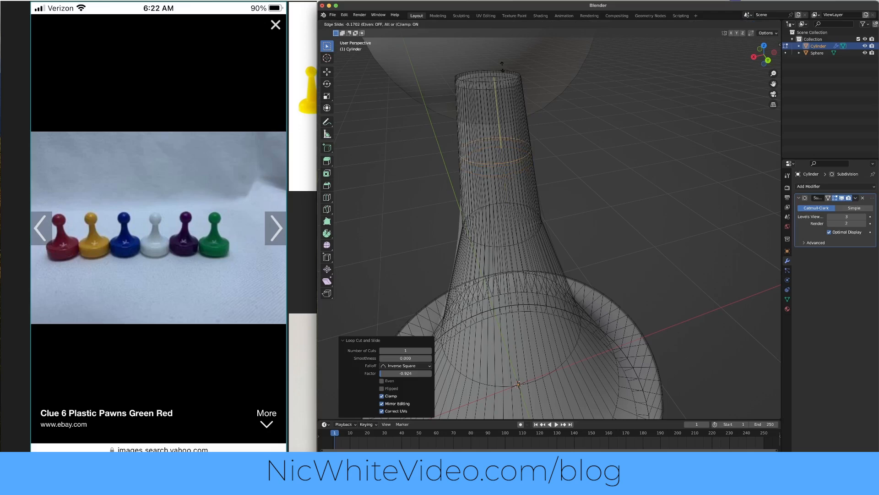
{"action": "left_click", "coordinate": [502, 69]}
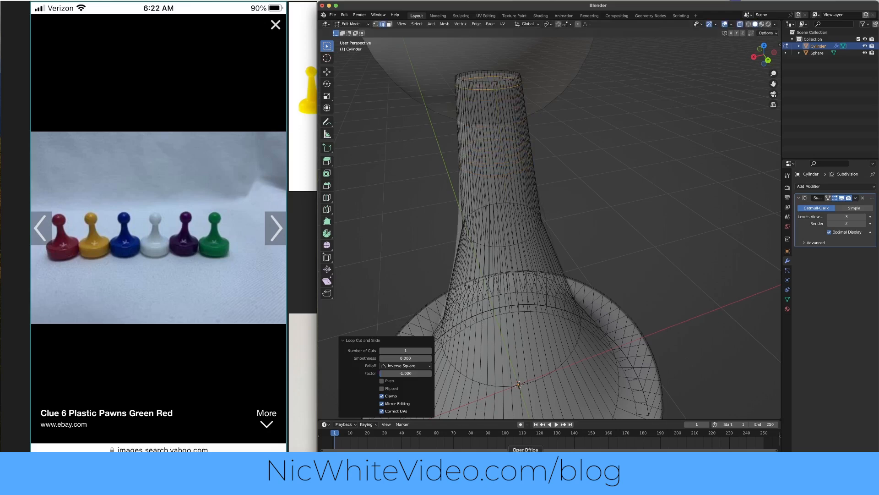
{"action": "key", "text": "Tab"}
{"action": "scroll", "coordinate": [644, 147], "scroll_direction": "down", "scroll_amount": 5}
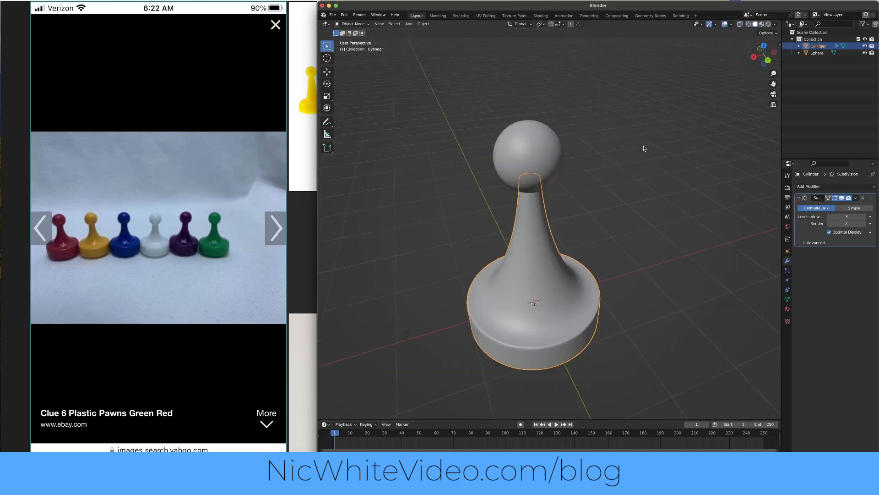
- Compare the pawn's shape with the various reference photos, ending on the row of six plastic pawns
{"action": "middle_click_drag", "start_coordinate": [397, 222], "coordinate": [487, 192]}
{"action": "left_click", "coordinate": [487, 192]}
{"action": "double_click", "coordinate": [229, 232]}
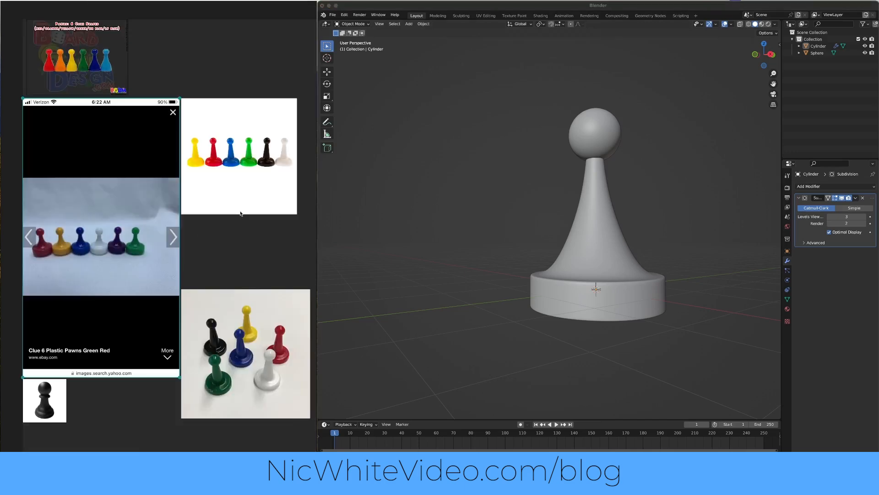
{"action": "double_click", "coordinate": [248, 170]}
{"action": "double_click", "coordinate": [247, 170]}
{"action": "double_click", "coordinate": [254, 354]}
{"action": "double_click", "coordinate": [255, 353]}
{"action": "left_click", "coordinate": [53, 401]}
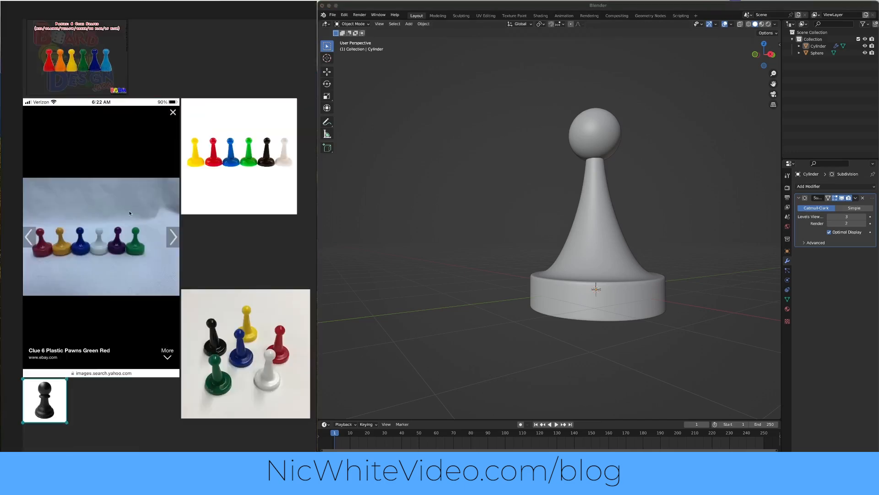
{"action": "double_click", "coordinate": [129, 208]}
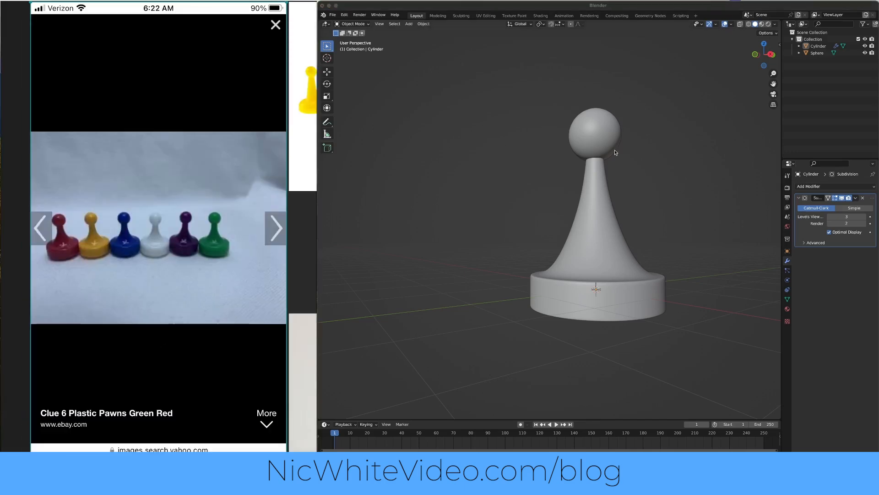
- Open the sphere head in Edit Mode, check how the neck enters it with X-ray display, and deselect its whole mesh
{"action": "scroll", "coordinate": [615, 152], "scroll_direction": "up", "scroll_amount": 6}
{"action": "middle_click_drag", "start_coordinate": [611, 51], "coordinate": [499, 193], "text": "shift"}
{"action": "scroll", "coordinate": [500, 108], "scroll_direction": "up", "scroll_amount": 4}
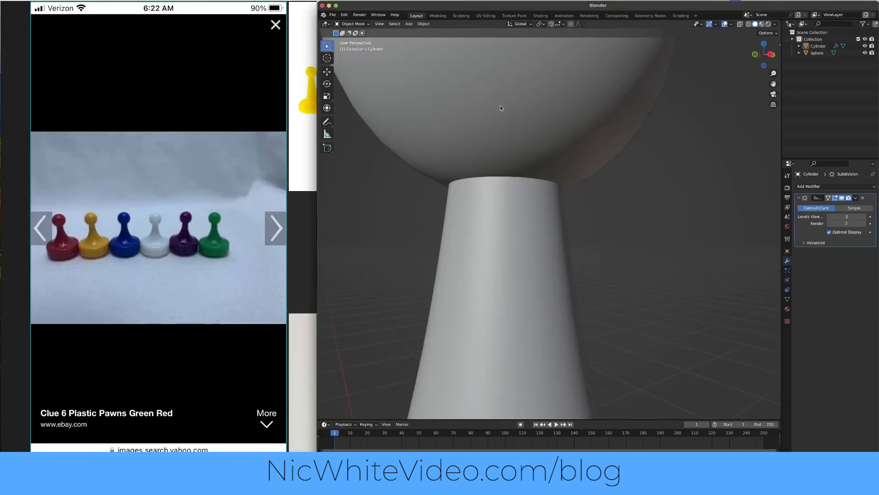
{"action": "left_click", "coordinate": [507, 191]}
{"action": "left_click", "coordinate": [492, 79]}
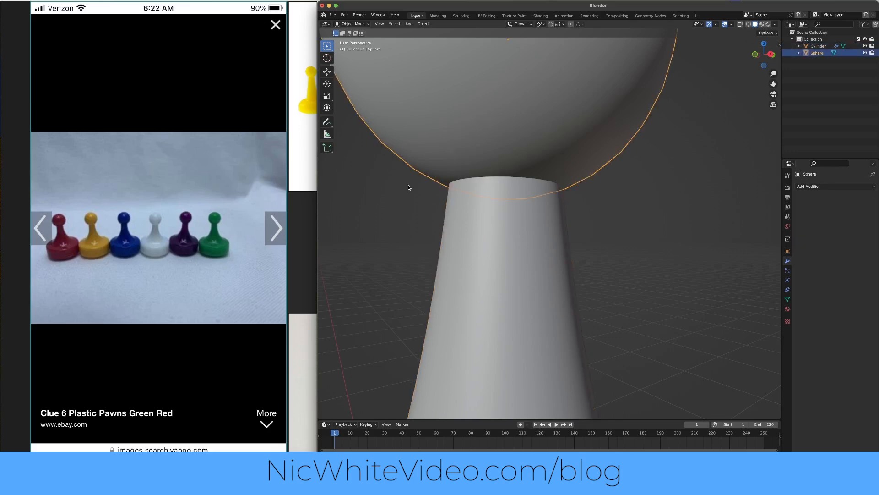
{"action": "scroll", "coordinate": [507, 146], "scroll_direction": "up", "scroll_amount": 1}
{"action": "key", "text": "Tab"}
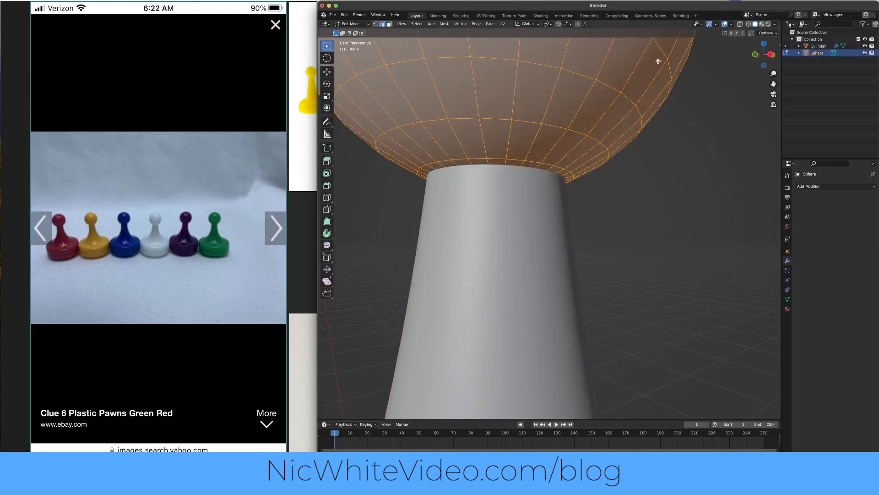
{"action": "left_click", "coordinate": [739, 24]}
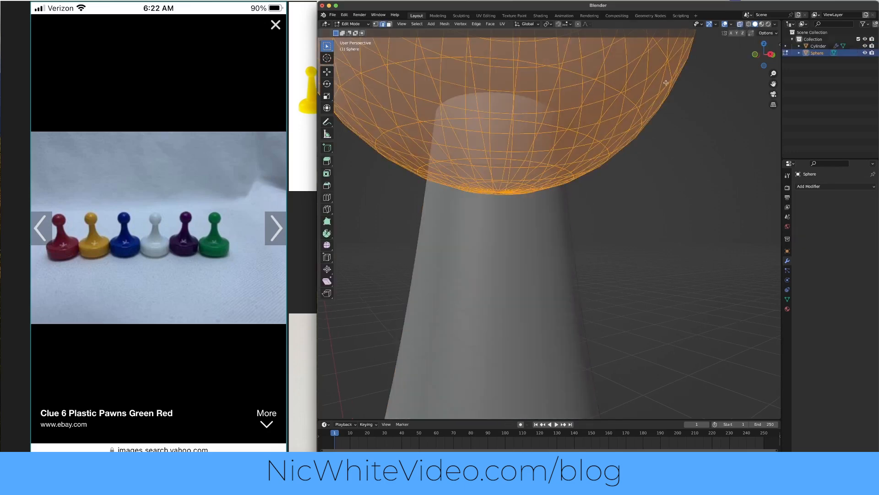
{"action": "left_click", "coordinate": [740, 25]}
{"action": "key", "text": "alt+a"}
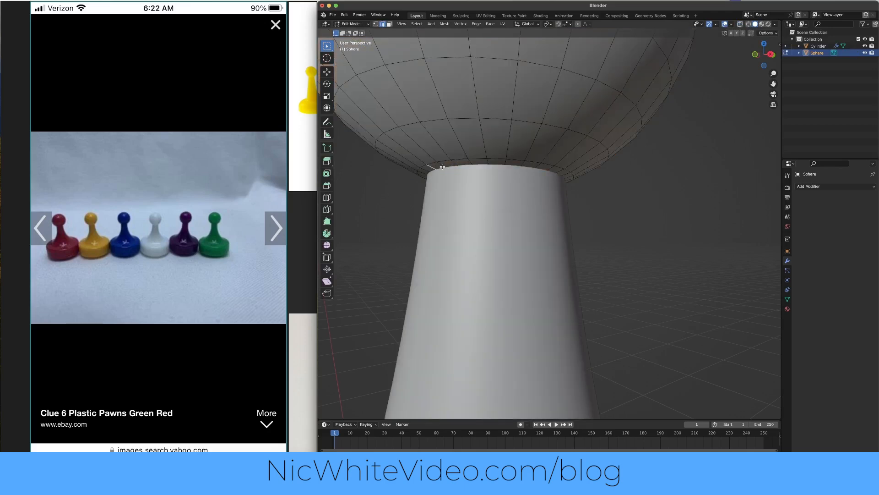
- Add a loop cut around the sphere's underside at the rim of the neck, with a slide factor of about -0.56
{"action": "left_click", "coordinate": [443, 166], "text": "alt"}
{"action": "key", "text": "g"}
{"action": "key", "text": "g"}
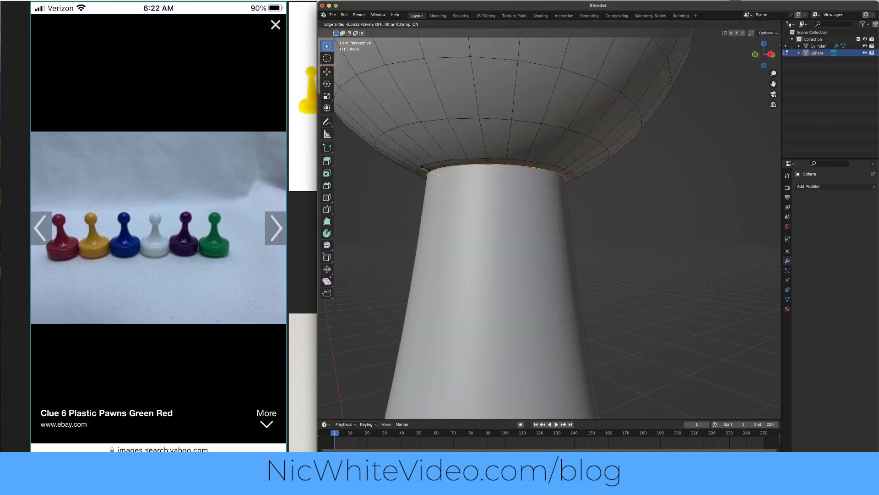
{"action": "left_click", "coordinate": [431, 172]}
{"action": "scroll", "coordinate": [475, 163], "scroll_direction": "up", "scroll_amount": 3}
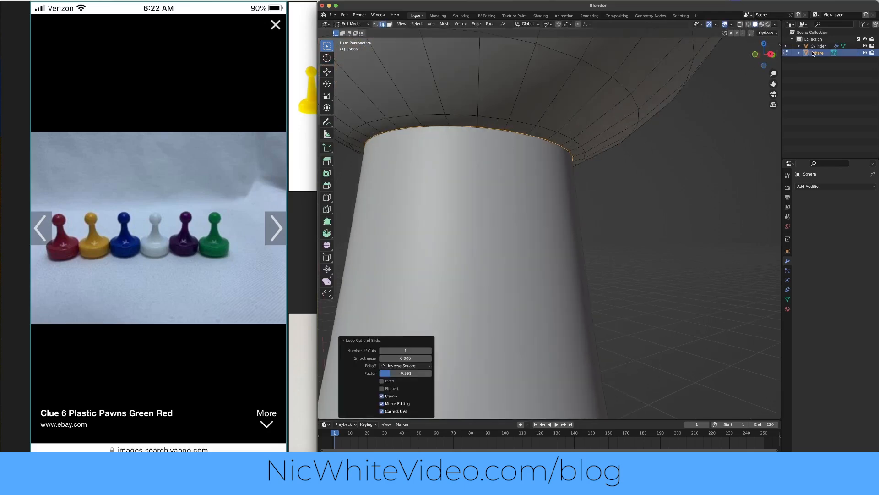
- Hide the cylinder, dissolve the sphere's underside faces inside the new loop into a single face, and delete that face
{"action": "left_click", "coordinate": [865, 46]}
{"action": "key", "text": "alt+a"}
{"action": "left_click_drag", "start_coordinate": [463, 168], "coordinate": [494, 181]}
{"action": "middle_click_drag", "start_coordinate": [490, 180], "coordinate": [480, 109]}
{"action": "key", "text": "ctrl+KP_Add"}
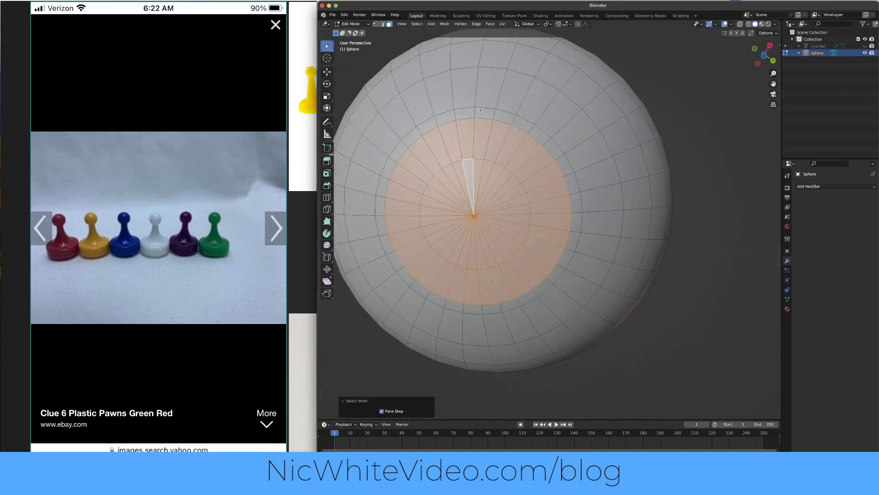
{"action": "key", "text": "ctrl+x"}
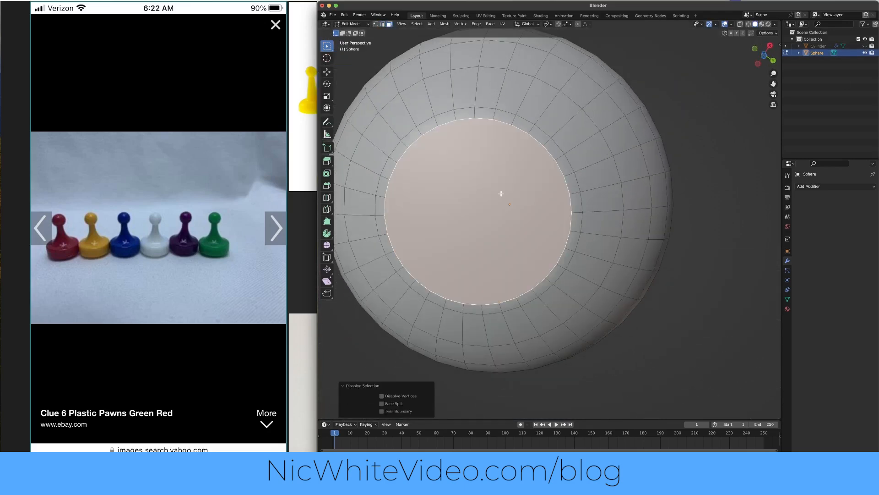
{"action": "key", "text": "x"}
{"action": "left_click", "coordinate": [492, 206]}
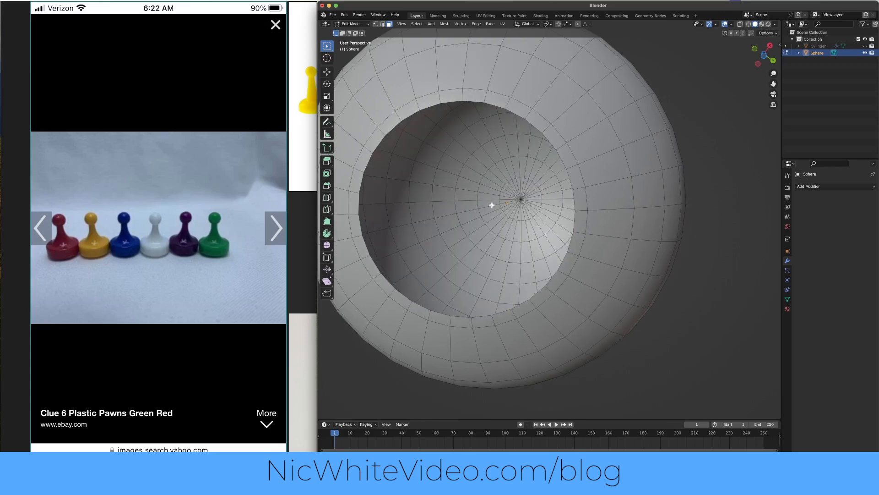
- Unhide the cylinder and check how its neck meets the opening in the sphere's underside
{"action": "middle_click_drag", "start_coordinate": [492, 204], "coordinate": [542, 223]}
{"action": "left_click", "coordinate": [862, 47]}
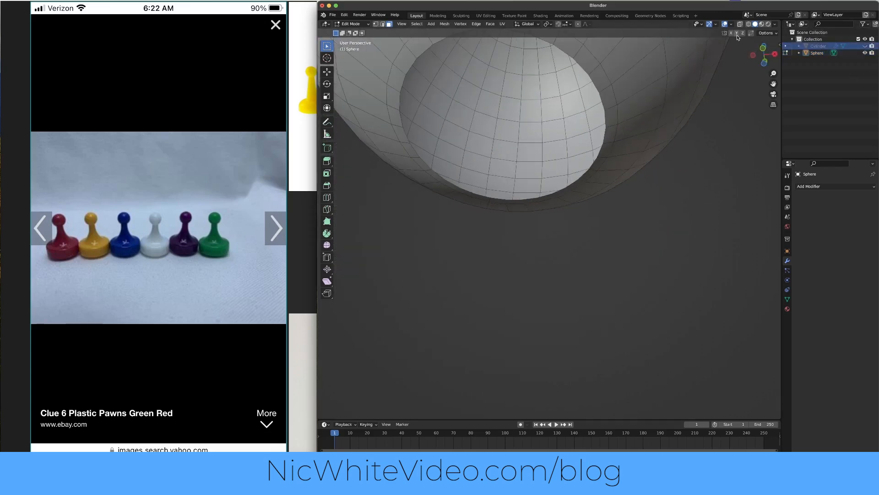
{"action": "left_click", "coordinate": [865, 46]}
{"action": "left_click", "coordinate": [865, 52]}
{"action": "middle_click_drag", "start_coordinate": [627, 62], "coordinate": [617, 88]}
{"action": "left_click", "coordinate": [864, 53]}
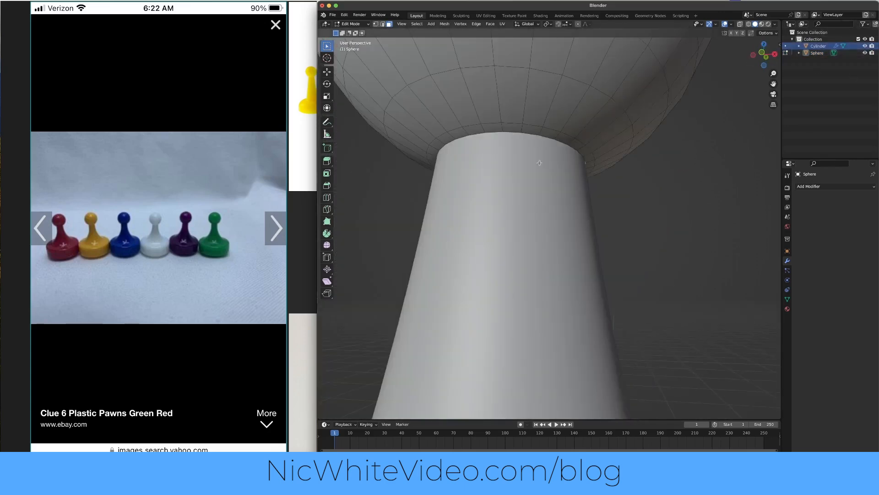
- Switch to editing the cylinder and add a loop cut near the top of the neck with a slide factor of about -0.84
{"action": "key", "text": "Tab"}
{"action": "left_click", "coordinate": [482, 155]}
{"action": "key", "text": "Tab"}
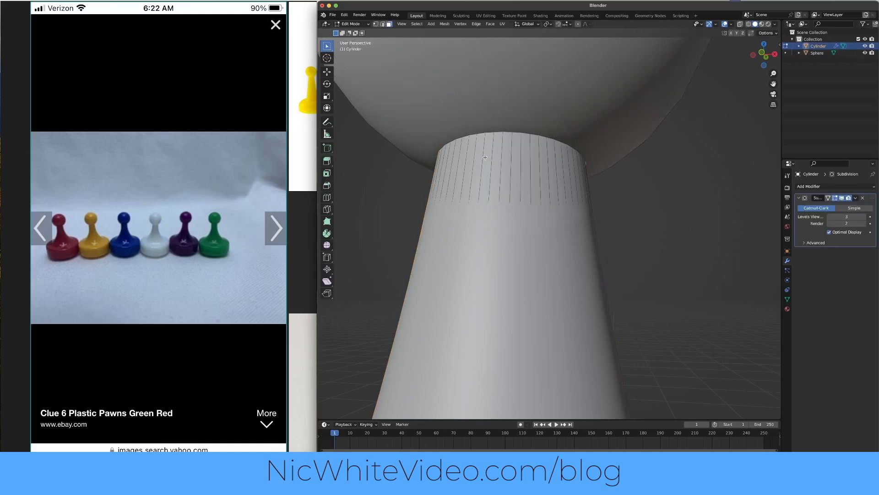
{"action": "key", "text": "ctrl+r"}
{"action": "left_click", "coordinate": [485, 157]}
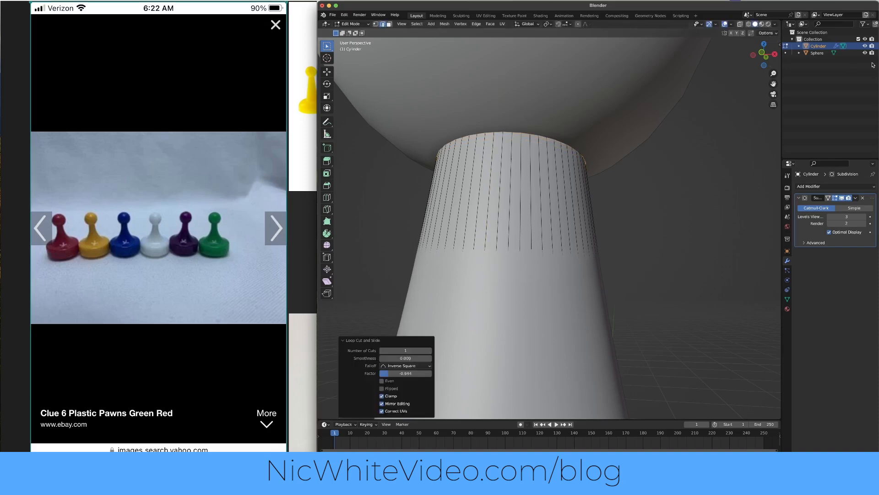
- Open the sphere in Edit Mode with edge selection and examine how its opening's rim lines up with the neck's top edge
{"action": "left_click", "coordinate": [867, 53]}
{"action": "key", "text": "KP_7"}
{"action": "scroll", "coordinate": [501, 271], "scroll_direction": "up", "scroll_amount": 5}
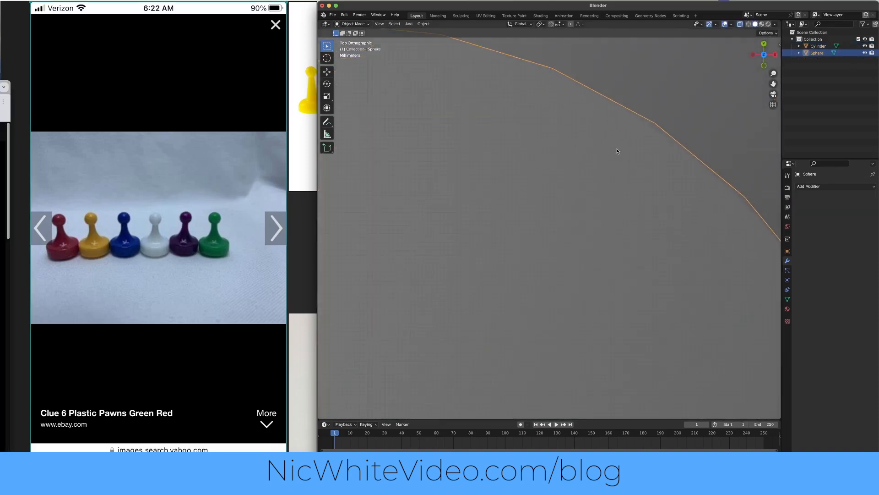
{"action": "middle_click_drag", "start_coordinate": [734, 337], "coordinate": [659, 182]}
{"action": "key", "text": "Tab"}
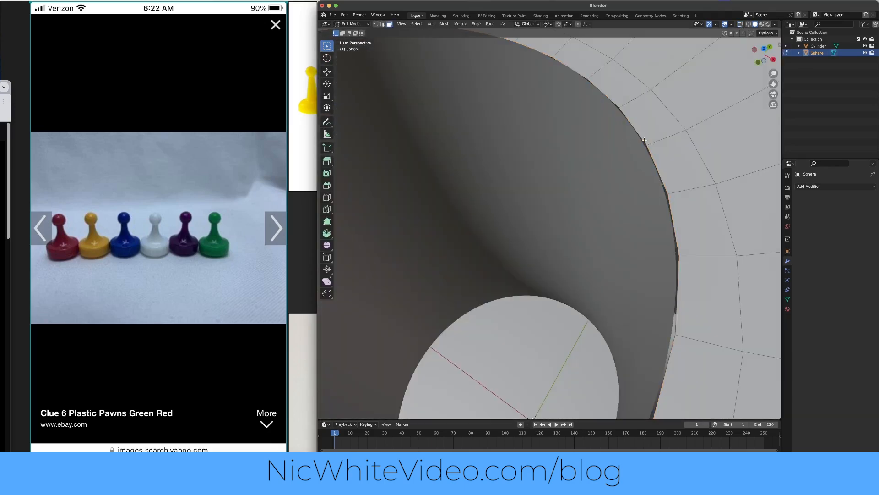
{"action": "key", "text": "2"}
{"action": "middle_click_drag", "start_coordinate": [615, 157], "coordinate": [612, 80]}
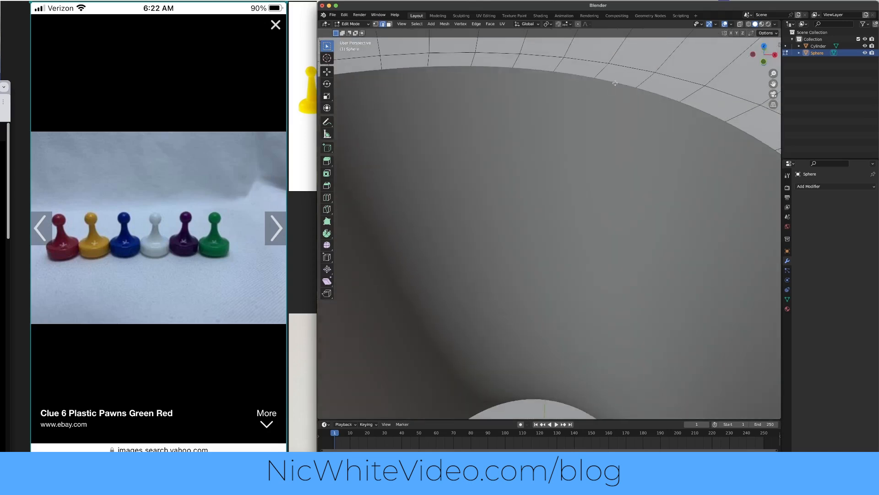
{"action": "left_click", "coordinate": [669, 76], "text": "alt"}
{"action": "middle_click_drag", "start_coordinate": [660, 94], "coordinate": [641, 120]}
{"action": "left_click_drag", "start_coordinate": [774, 84], "coordinate": [644, 92]}
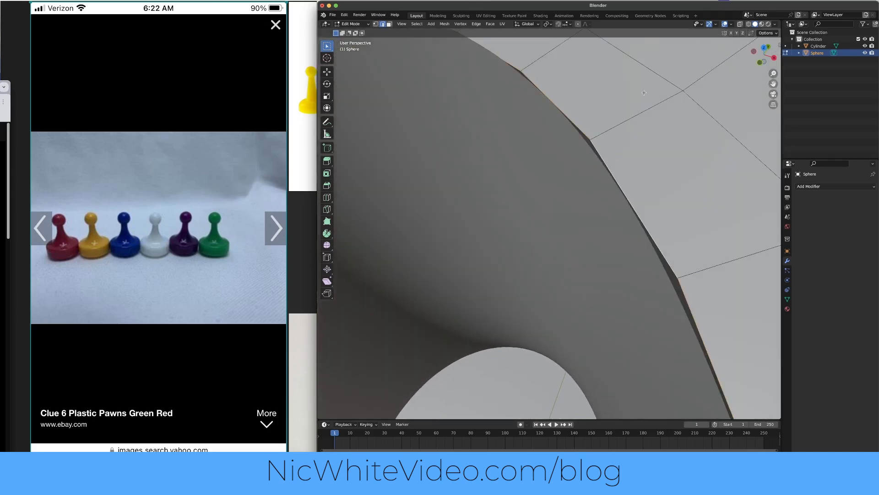
{"action": "scroll", "coordinate": [595, 183], "scroll_direction": "up", "scroll_amount": 3}
- Join the cylinder and the sphere into one object and rename it Pawn
{"action": "left_click", "coordinate": [818, 46], "text": "ctrl"}
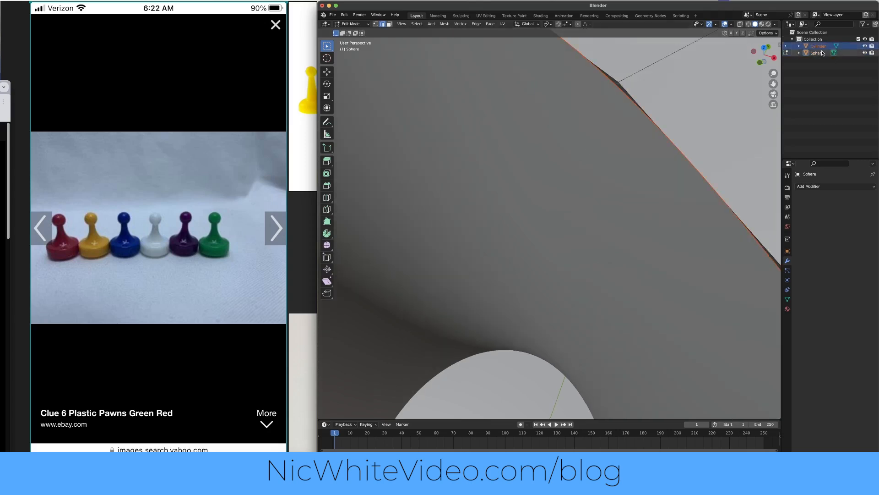
{"action": "key", "text": "Tab"}
{"action": "key", "text": "ctrl+j"}
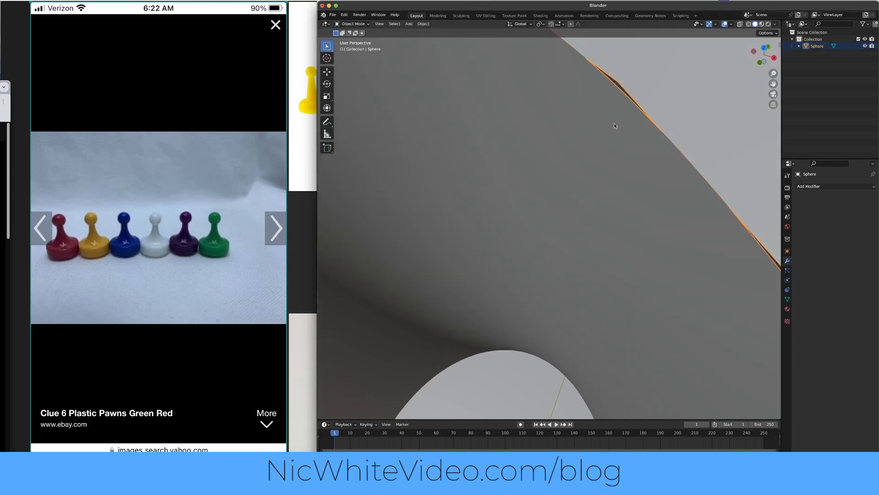
{"action": "double_click", "coordinate": [818, 46]}
{"action": "type", "text": "Pawn"}
{"action": "key", "text": "Return"}
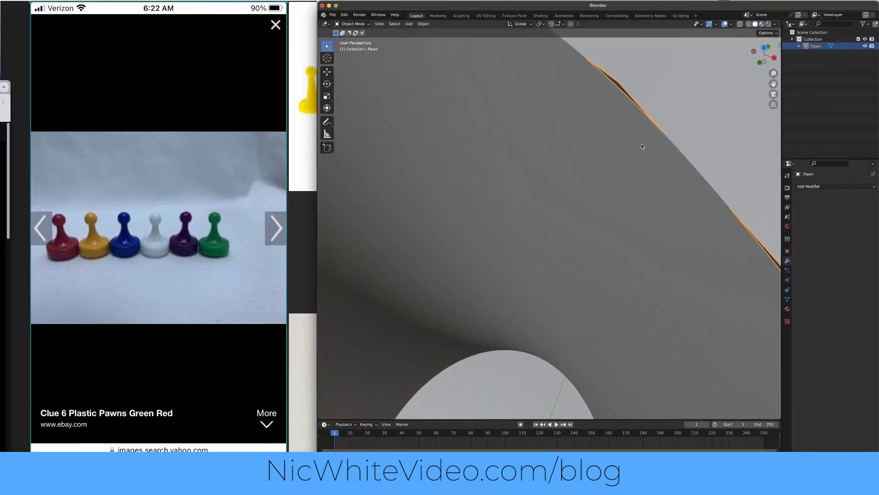
- Enter Edit Mode on the pawn and select the rim edges where the neck meets the head
{"action": "key", "text": "Tab"}
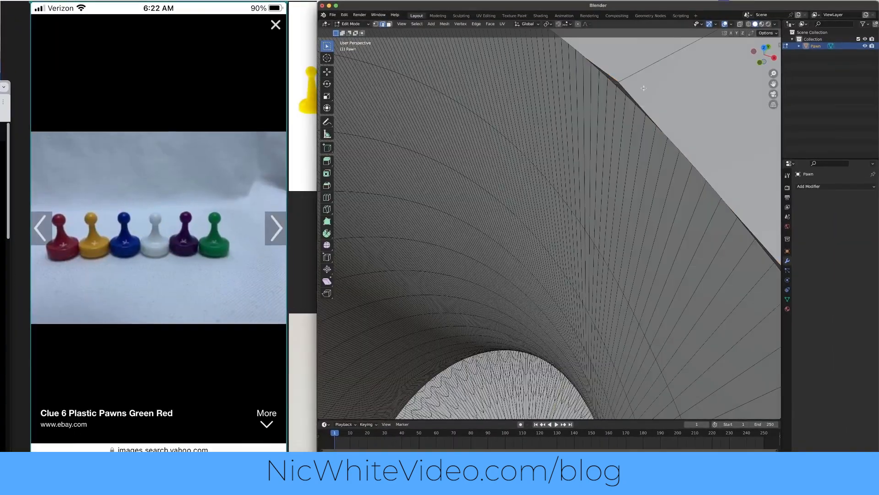
{"action": "left_click", "coordinate": [620, 91]}
- Try to close the neck-to-head junction with New Face from Edges, and undo it
{"action": "right_click", "coordinate": [621, 92]}
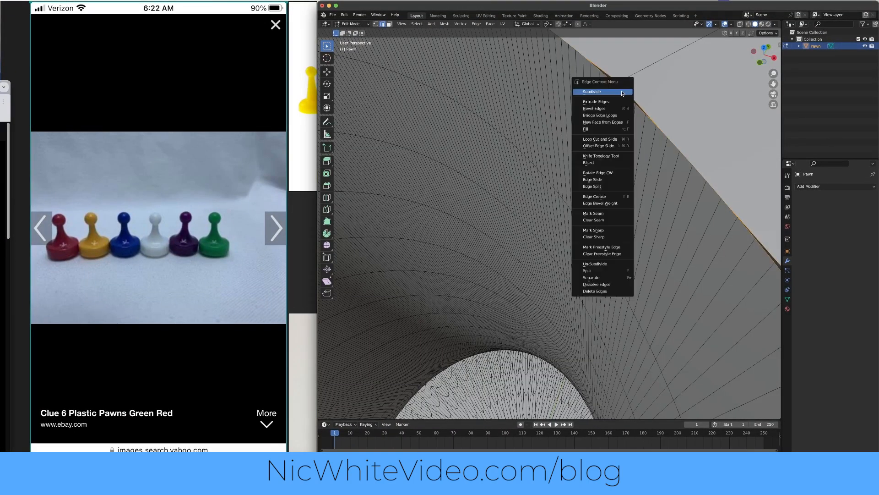
{"action": "left_click", "coordinate": [609, 123]}
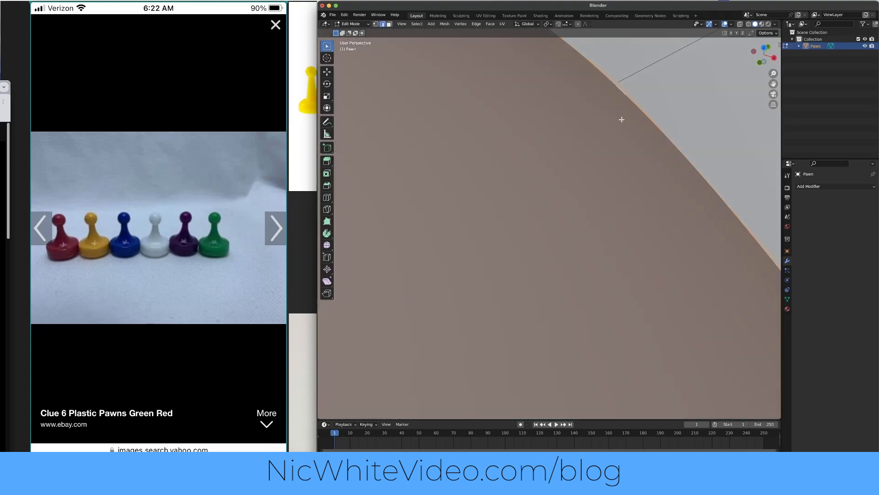
{"action": "scroll", "coordinate": [629, 118], "scroll_direction": "right", "scroll_amount": 10}
{"action": "left_click_drag", "start_coordinate": [774, 84], "coordinate": [746, 312]}
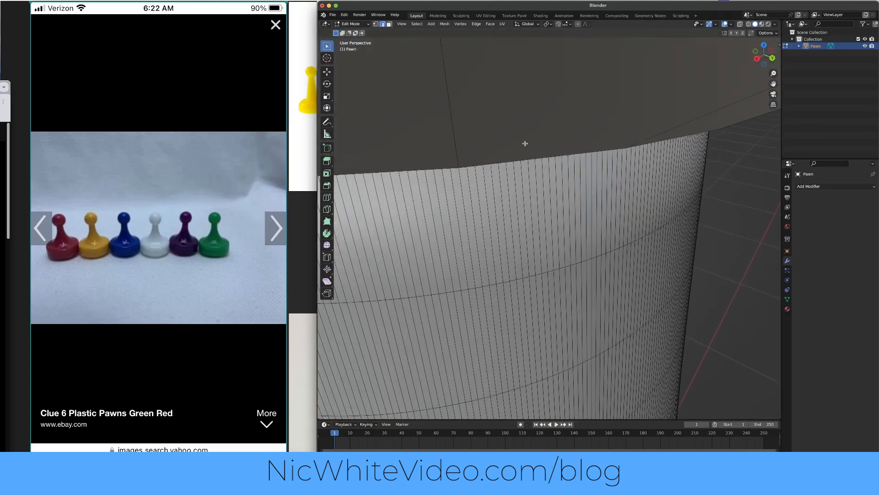
{"action": "scroll", "coordinate": [526, 143], "scroll_direction": "left", "scroll_amount": 10}
{"action": "key", "text": "super+z"}
- Fill the gap between the selected neck and head rims with faces, check the junction, and return to Object Mode
{"action": "right_click", "coordinate": [583, 150]}
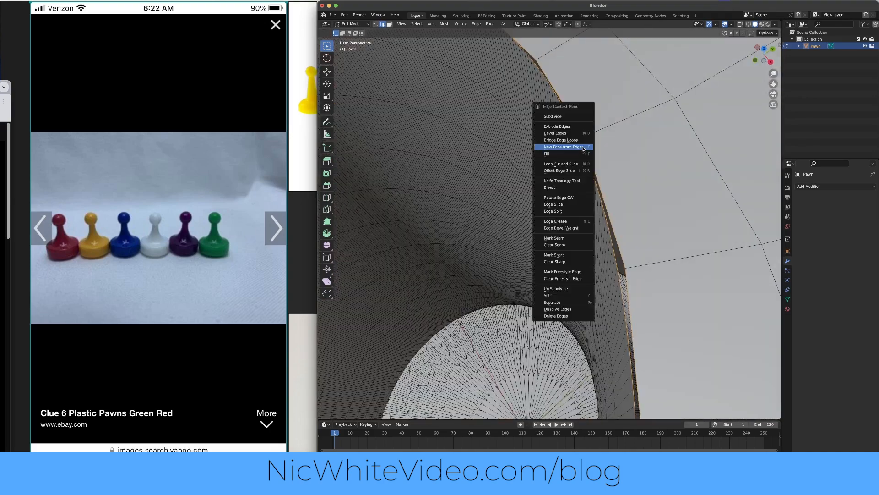
{"action": "left_click", "coordinate": [575, 156]}
{"action": "scroll", "coordinate": [550, 157], "scroll_direction": "down", "scroll_amount": 10}
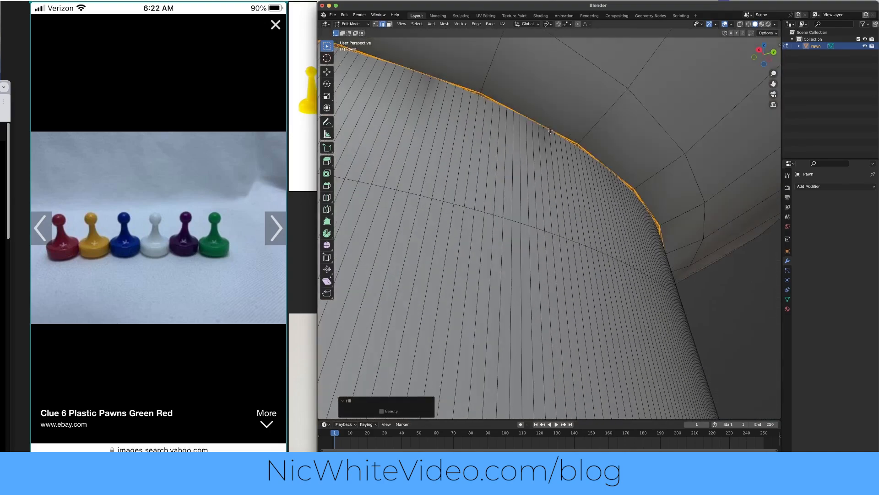
{"action": "scroll", "coordinate": [550, 131], "scroll_direction": "left", "scroll_amount": 5}
{"action": "key", "text": "Tab"}
{"action": "scroll", "coordinate": [540, 143], "scroll_direction": "down", "scroll_amount": 10}
{"action": "scroll", "coordinate": [573, 158], "scroll_direction": "up", "scroll_amount": 5}
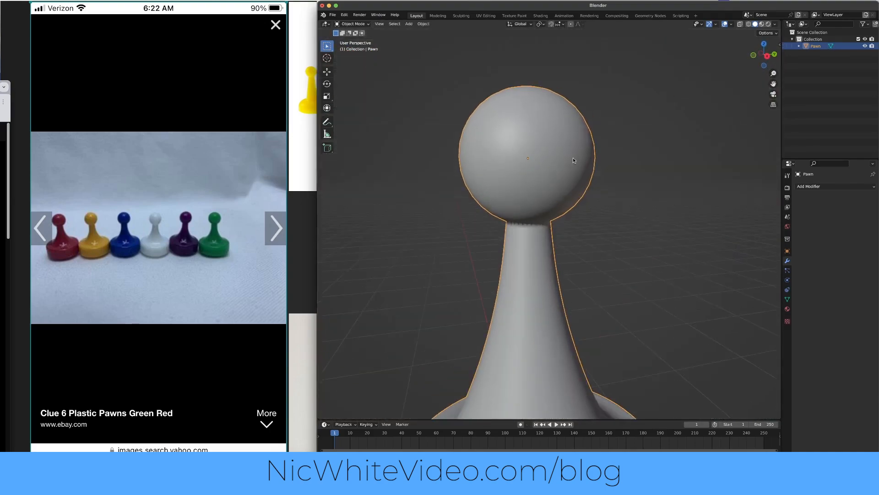
{"action": "scroll", "coordinate": [528, 230], "scroll_direction": "up", "scroll_amount": 10}
{"action": "key", "text": "Tab"}
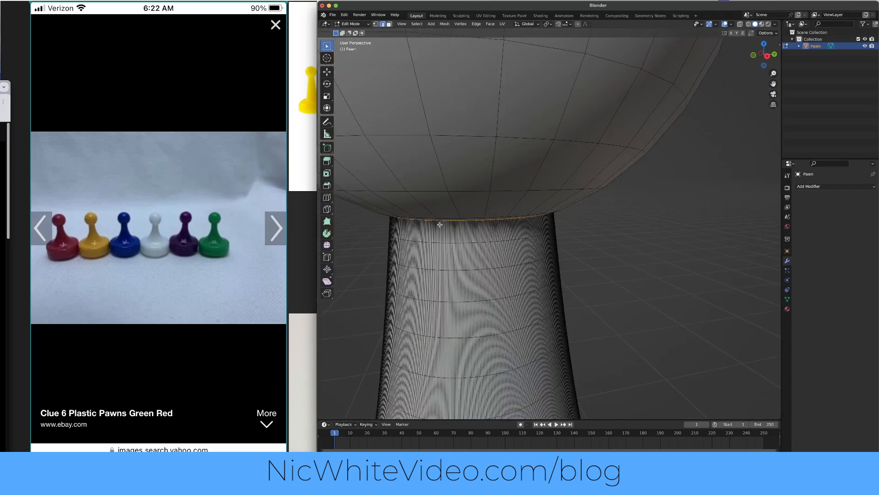
{"action": "key", "text": "Tab"}
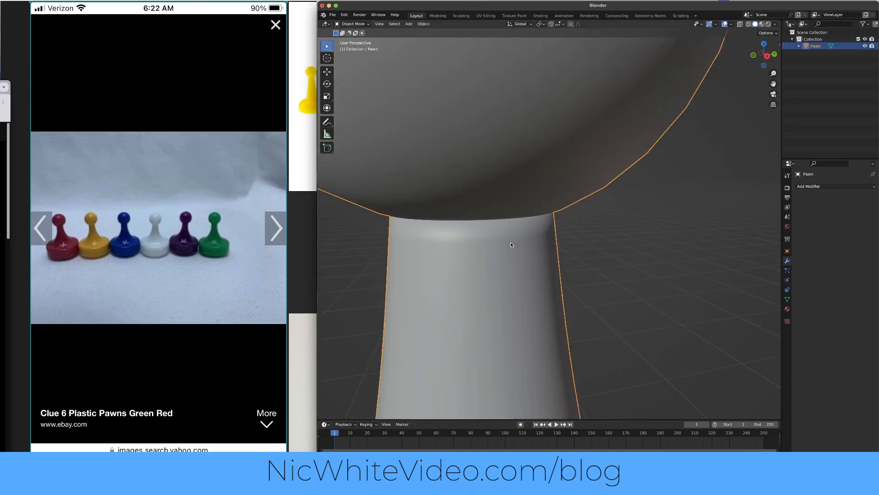
- Deselect the pawn and examine its overall shape and the neck-to-head junction from several angles and distances
{"action": "scroll", "coordinate": [512, 245], "scroll_direction": "down", "scroll_amount": 10}
{"action": "left_click", "coordinate": [642, 277]}
{"action": "scroll", "coordinate": [659, 275], "scroll_direction": "down", "scroll_amount": 5}
{"action": "scroll", "coordinate": [666, 275], "scroll_direction": "up", "scroll_amount": 3}
{"action": "scroll", "coordinate": [605, 274], "scroll_direction": "down", "scroll_amount": 4}
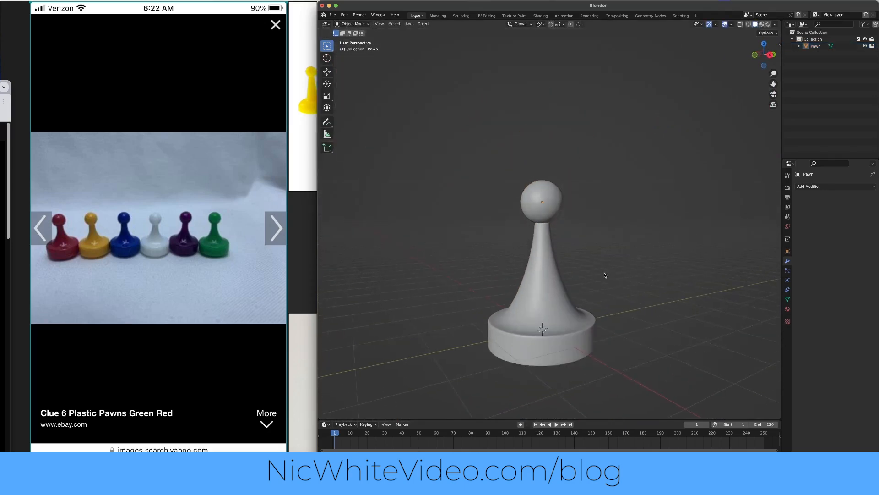
{"action": "scroll", "coordinate": [605, 275], "scroll_direction": "down", "scroll_amount": 5}
{"action": "scroll", "coordinate": [540, 188], "scroll_direction": "up", "scroll_amount": 10}
{"action": "scroll", "coordinate": [559, 164], "scroll_direction": "down", "scroll_amount": 4}
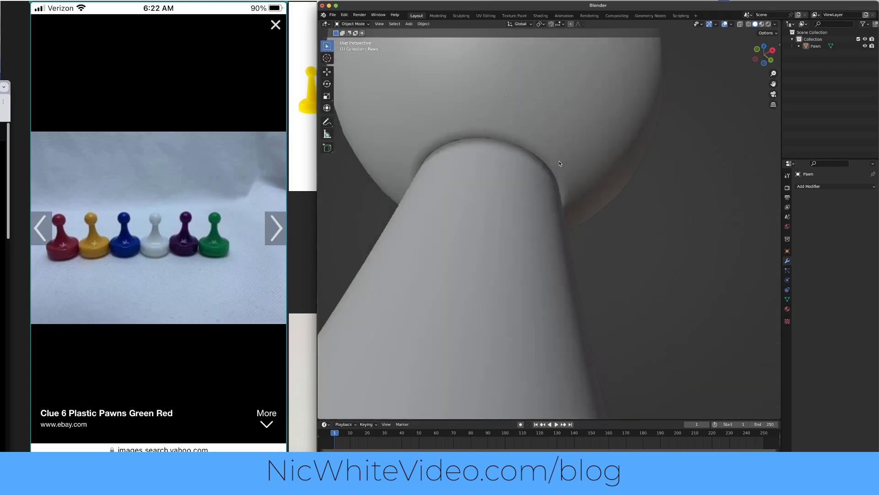
{"action": "scroll", "coordinate": [560, 164], "scroll_direction": "down", "scroll_amount": 6}
{"action": "middle_click_drag", "start_coordinate": [668, 180], "coordinate": [640, 250]}
{"action": "scroll", "coordinate": [653, 275], "scroll_direction": "down", "scroll_amount": 2}
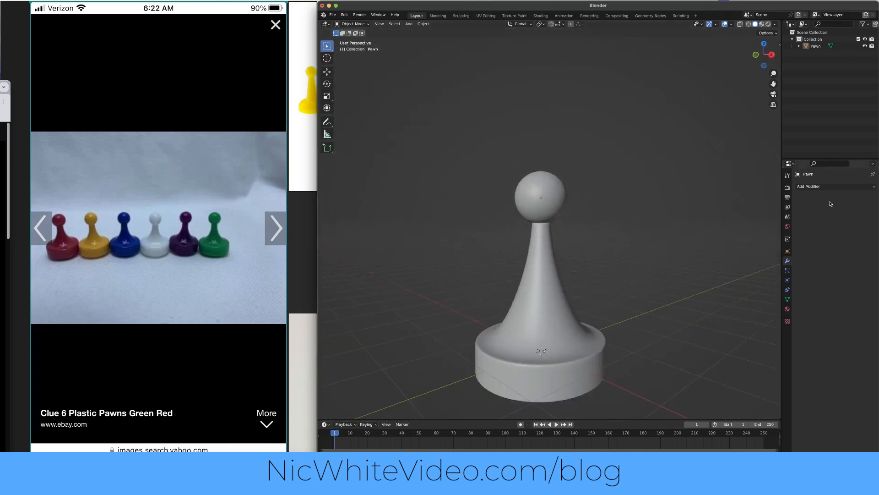
- Add a Subdivision Surface modifier to the joined pawn with 2 viewport levels
{"action": "left_click", "coordinate": [829, 187]}
{"action": "key", "text": "Return"}
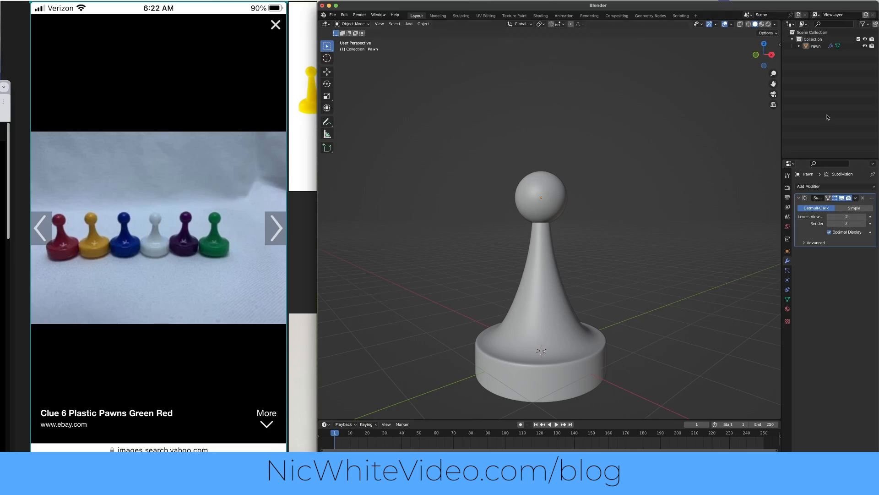
- Save the project on the Desktop as PAWN.blend
{"action": "left_click", "coordinate": [333, 15]}
{"action": "left_click", "coordinate": [349, 67]}
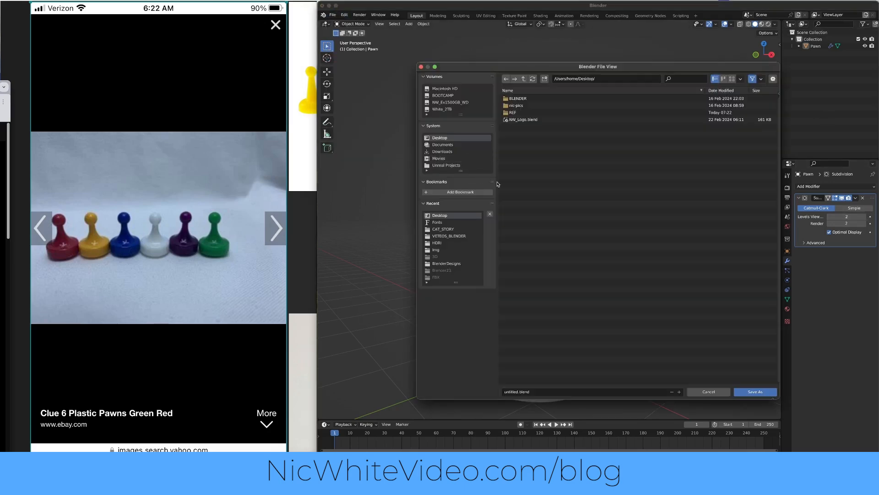
{"action": "left_click", "coordinate": [515, 392]}
{"action": "type", "text": "PAWN"}
{"action": "left_click", "coordinate": [755, 391]}
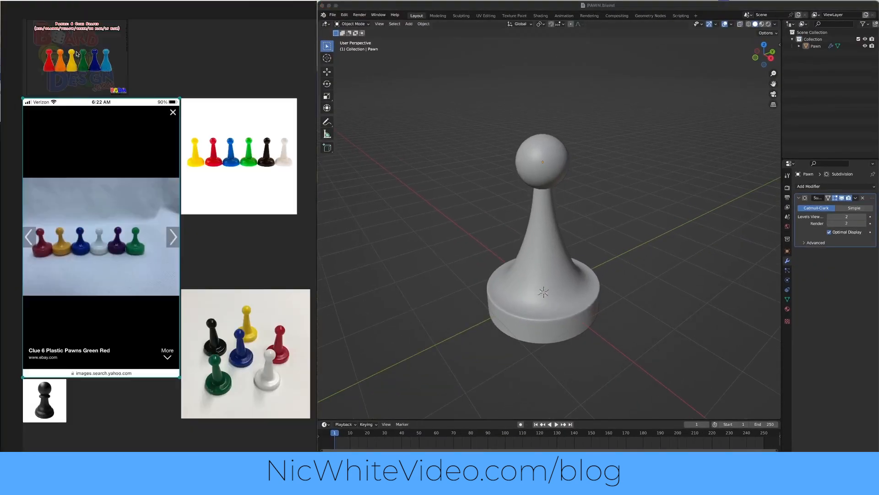
- Enlarge the white-background reference photo of six coloured pawns, select the pawn model, and give it a new material
{"action": "double_click", "coordinate": [244, 188]}
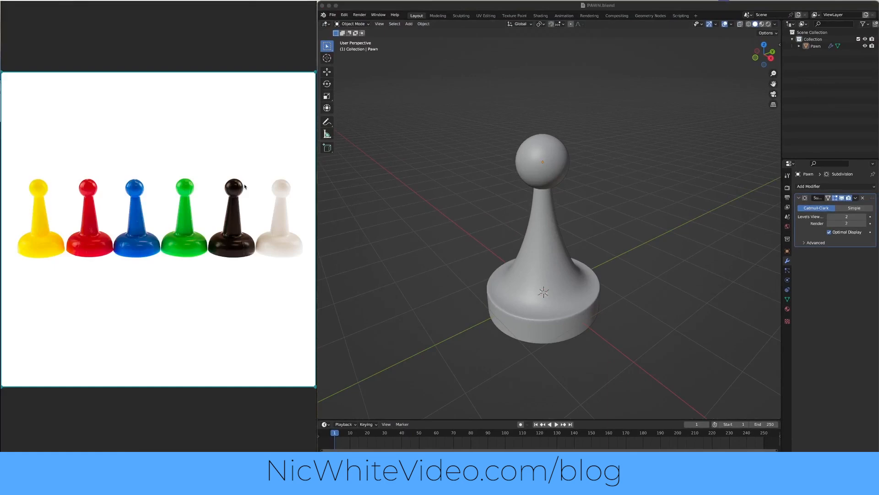
{"action": "left_click", "coordinate": [567, 216]}
{"action": "left_click", "coordinate": [788, 309]}
{"action": "left_click_drag", "start_coordinate": [782, 321], "coordinate": [705, 322]}
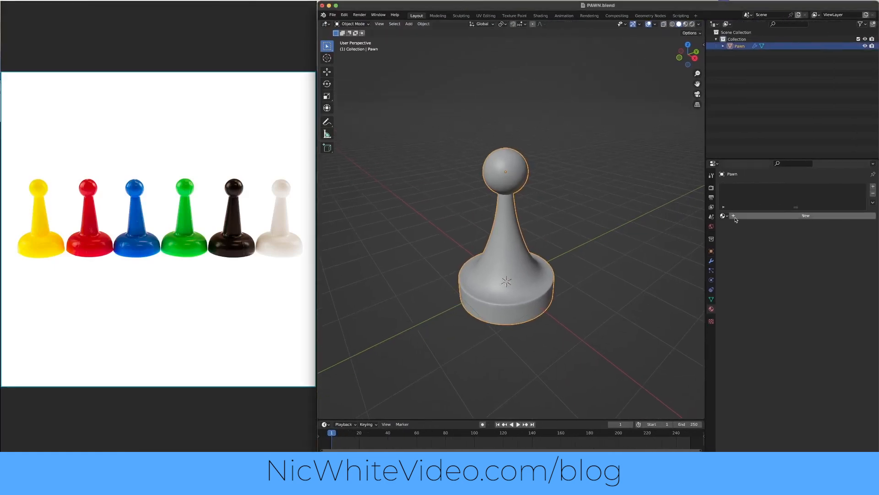
{"action": "left_click", "coordinate": [738, 217]}
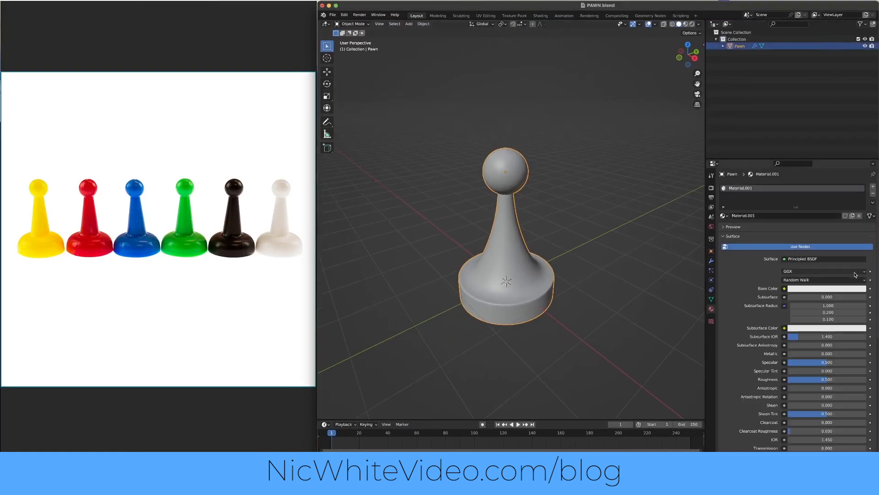
- Set both the Subsurface Color and the Base Color of the pawn's material to red
{"action": "left_click", "coordinate": [809, 329]}
{"action": "left_click_drag", "start_coordinate": [833, 252], "coordinate": [854, 255]}
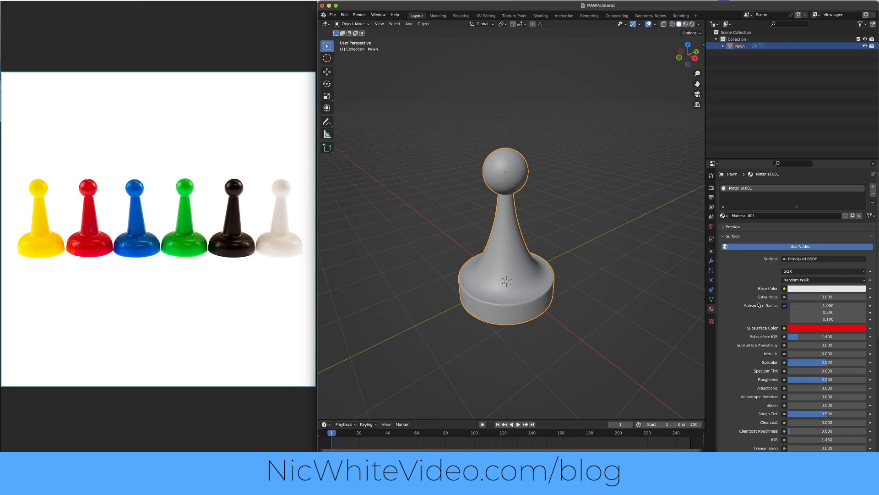
{"action": "left_click", "coordinate": [810, 289]}
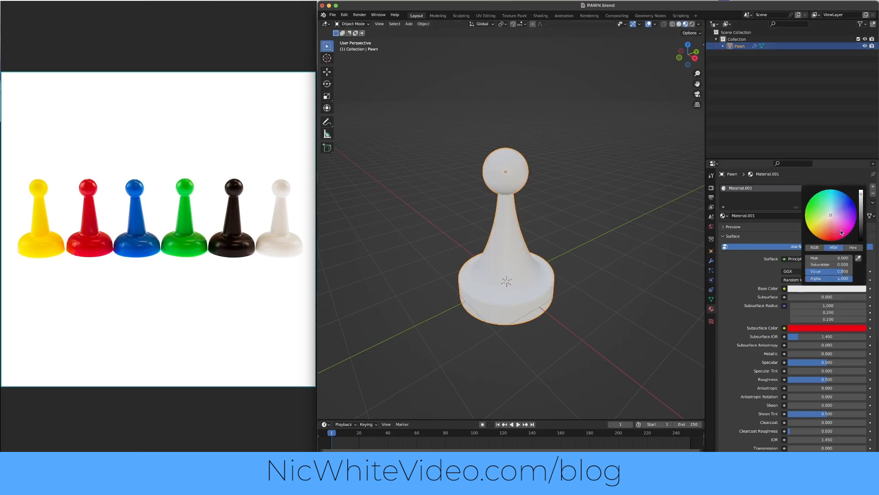
{"action": "left_click", "coordinate": [830, 232]}
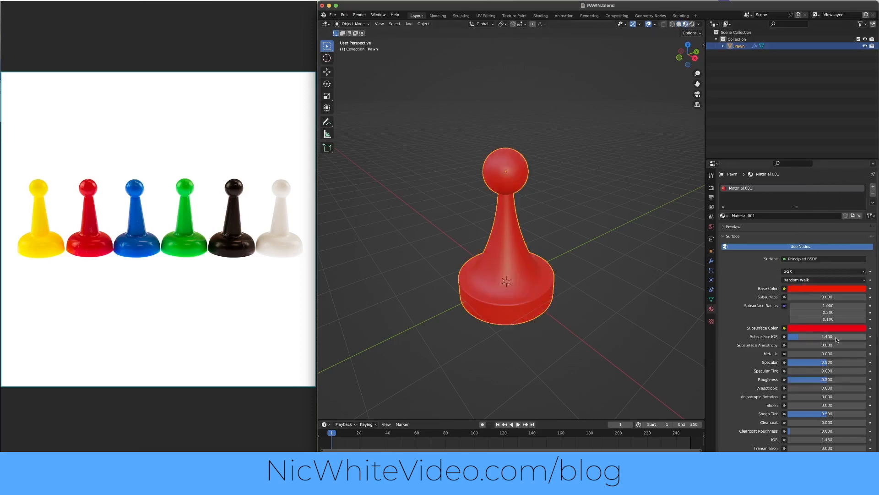
- Set the pawn material's Subsurface to about 0.53, darken its Subsurface Color to value 0.036, and lower Roughness to about 0.38
{"action": "left_click_drag", "start_coordinate": [799, 297], "coordinate": [812, 297]}
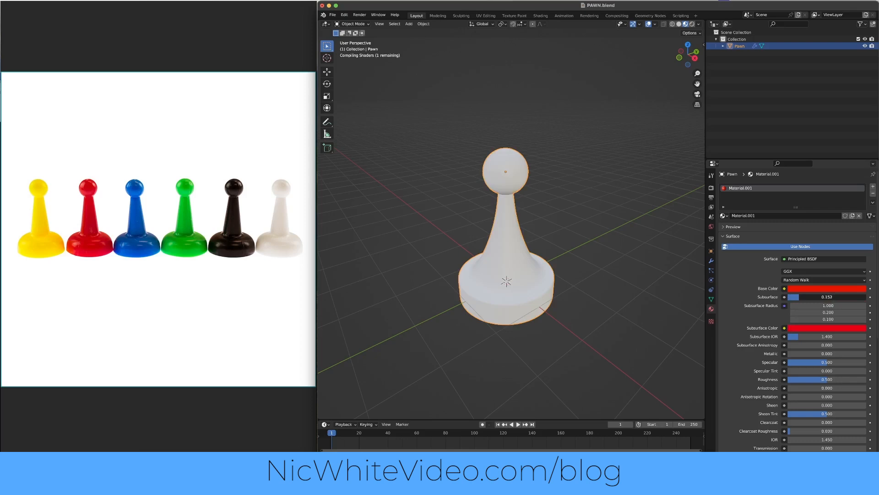
{"action": "left_click", "coordinate": [853, 329]}
{"action": "left_click_drag", "start_coordinate": [861, 278], "coordinate": [861, 269]}
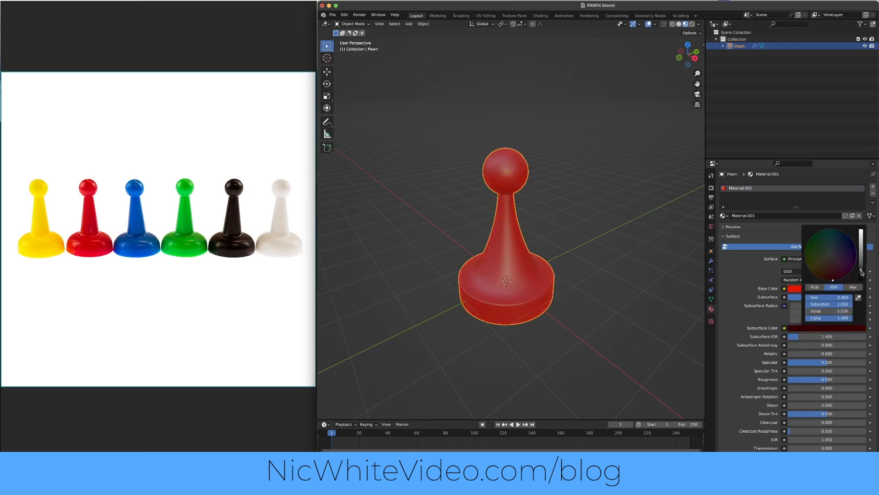
{"action": "left_click_drag", "start_coordinate": [827, 380], "coordinate": [815, 379]}
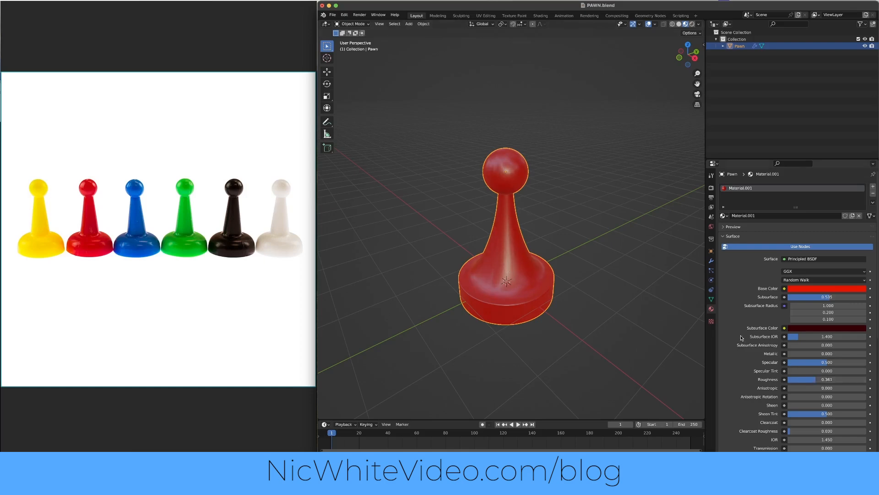
{"action": "scroll", "coordinate": [742, 339], "scroll_direction": "down", "scroll_amount": 7}
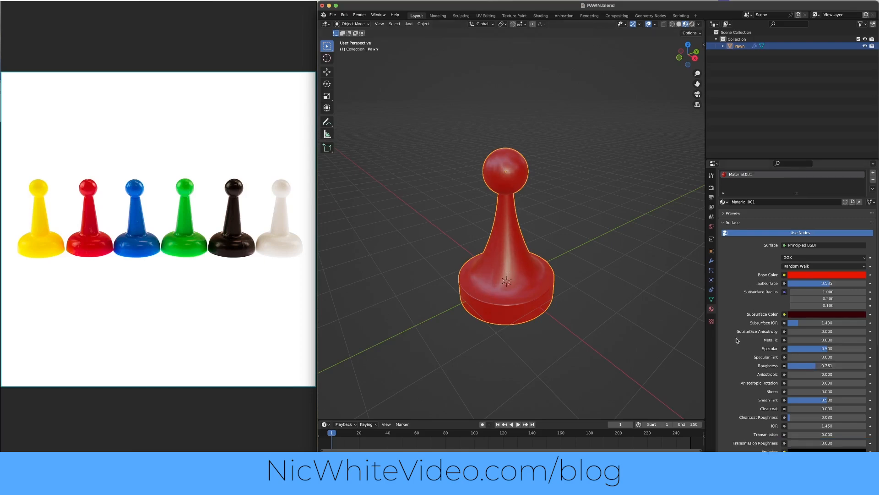
- Deselect the pawn, switch the viewport to Rendered shading, and set the world background color to black
{"action": "left_click", "coordinate": [622, 247]}
{"action": "left_click", "coordinate": [692, 24]}
{"action": "left_click", "coordinate": [711, 226]}
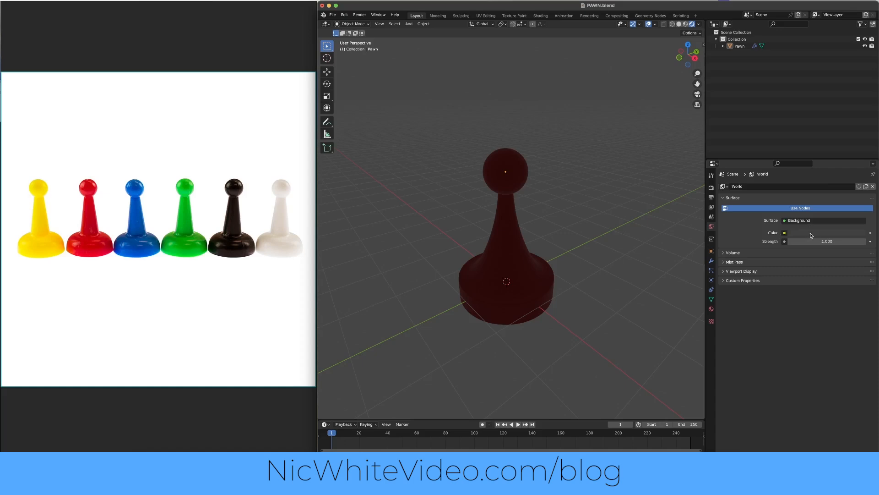
{"action": "left_click", "coordinate": [785, 233]}
{"action": "left_click", "coordinate": [785, 233]}
{"action": "left_click", "coordinate": [813, 234]}
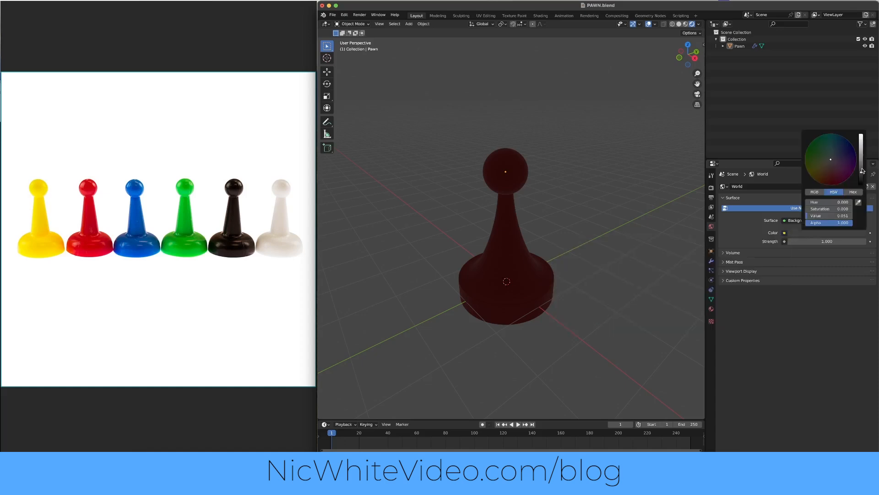
{"action": "left_click_drag", "start_coordinate": [862, 158], "coordinate": [853, 302]}
- Hide the viewport overlays, add a point light, and move it about 1.28 m in Y and 1.82 m in Z beside the pawn
{"action": "left_click", "coordinate": [632, 25]}
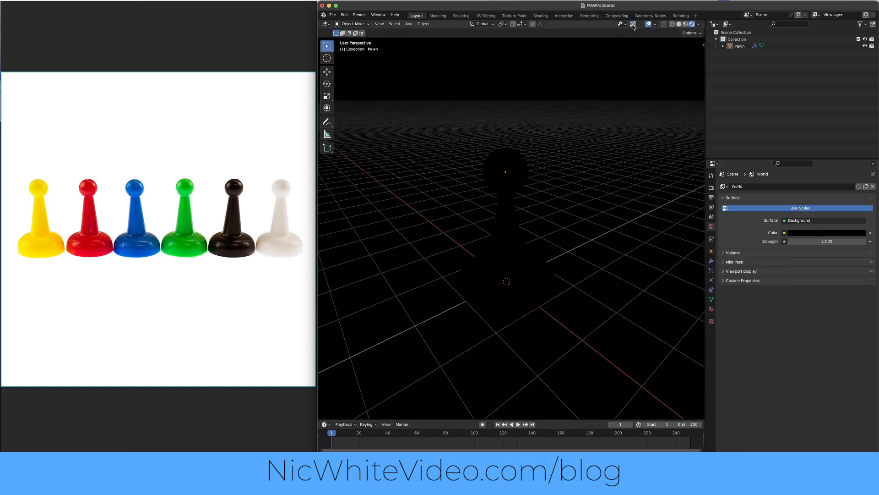
{"action": "left_click", "coordinate": [634, 25]}
{"action": "left_click", "coordinate": [649, 24]}
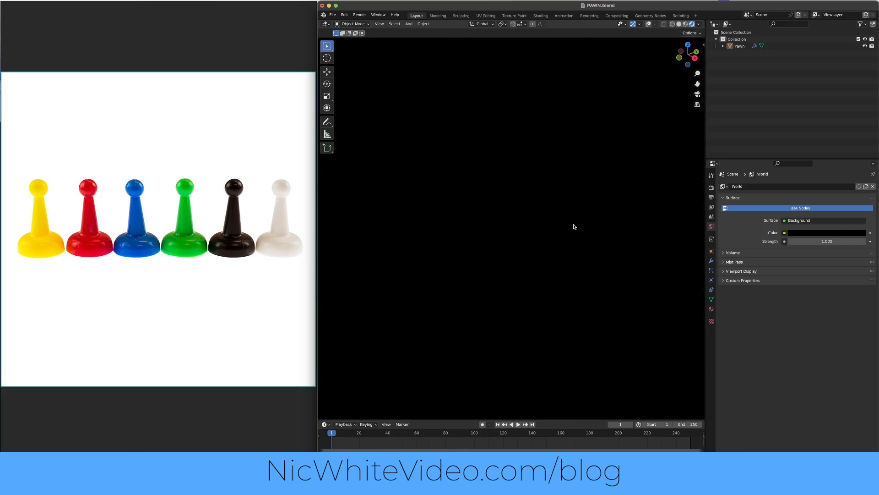
{"action": "key", "text": "shift+a"}
{"action": "mouse_move", "coordinate": [595, 307]}
{"action": "left_click", "coordinate": [649, 307]}
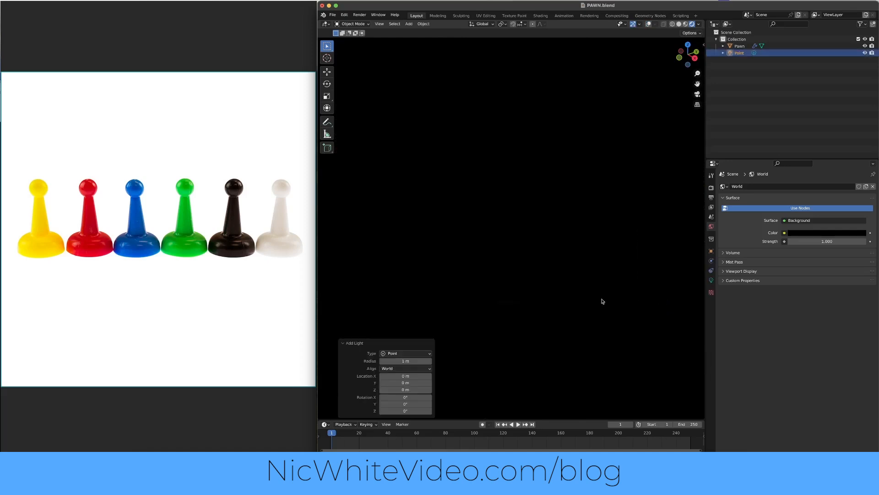
{"action": "left_click", "coordinate": [523, 213]}
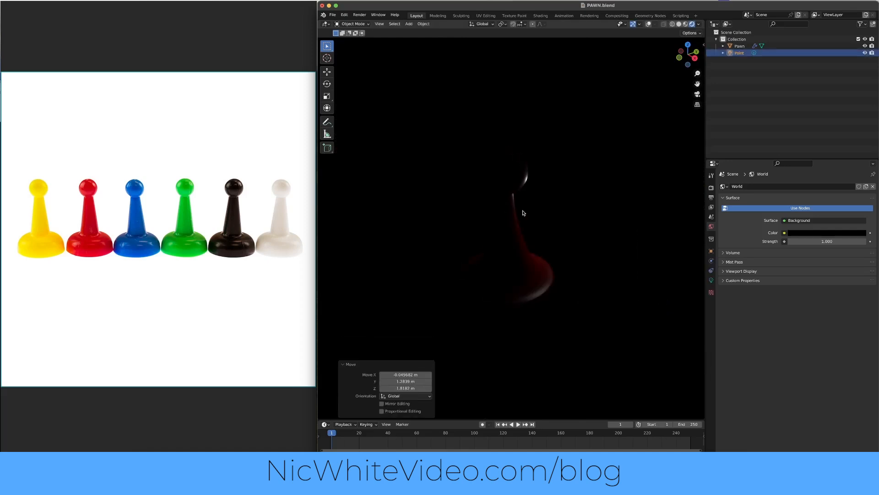
- Duplicate the point light to the opposite side of the pawn's head and show the viewport overlays
{"action": "key", "text": "shift+d"}
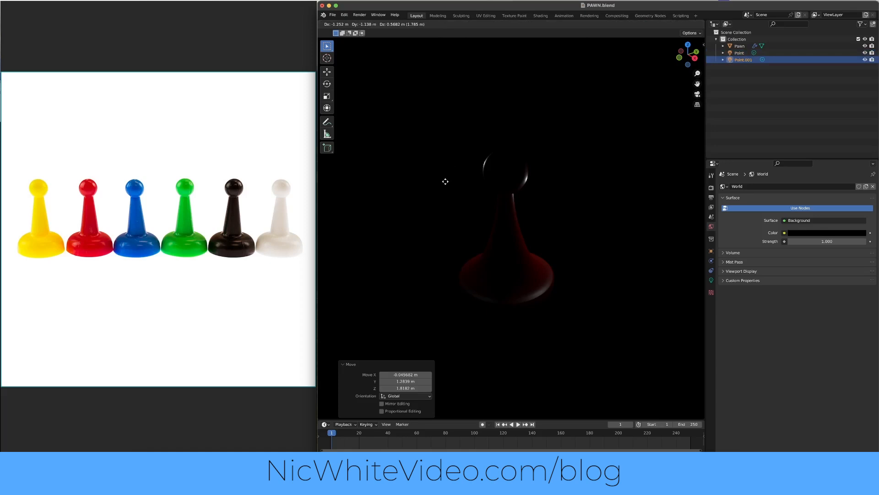
{"action": "left_click", "coordinate": [448, 182]}
{"action": "left_click", "coordinate": [649, 23]}
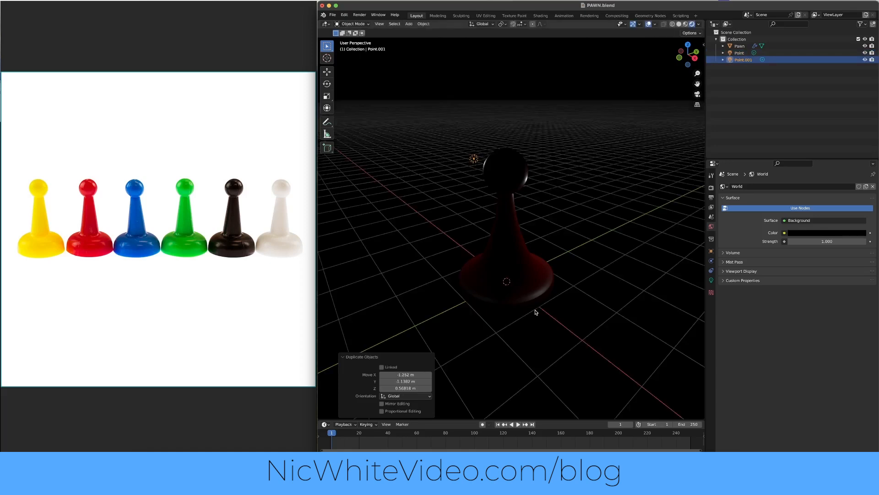
- Add an area light, raise it along Z above the pawn, and scale it up about 4.7 times
{"action": "key", "text": "shift+a"}
{"action": "mouse_move", "coordinate": [537, 310]}
{"action": "left_click", "coordinate": [588, 335]}
{"action": "key", "text": "g"}
{"action": "key", "text": "z"}
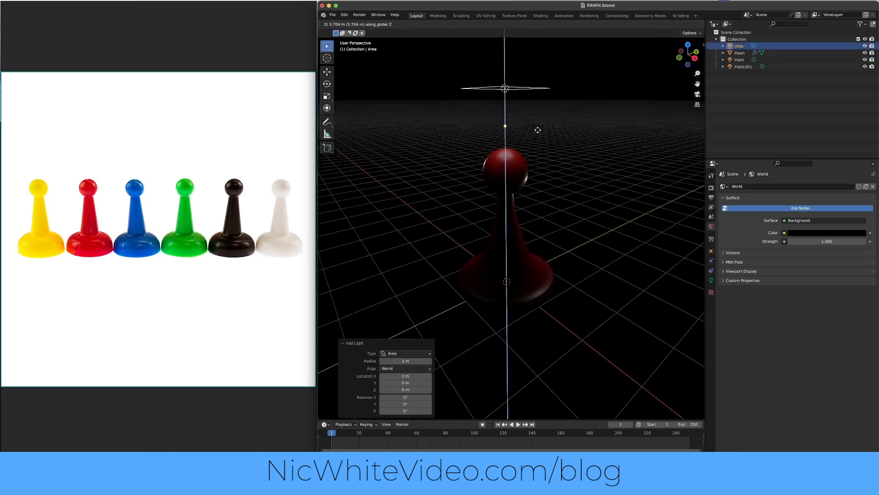
{"action": "left_click", "coordinate": [530, 91]}
{"action": "key", "text": "s"}
{"action": "left_click", "coordinate": [474, 262]}
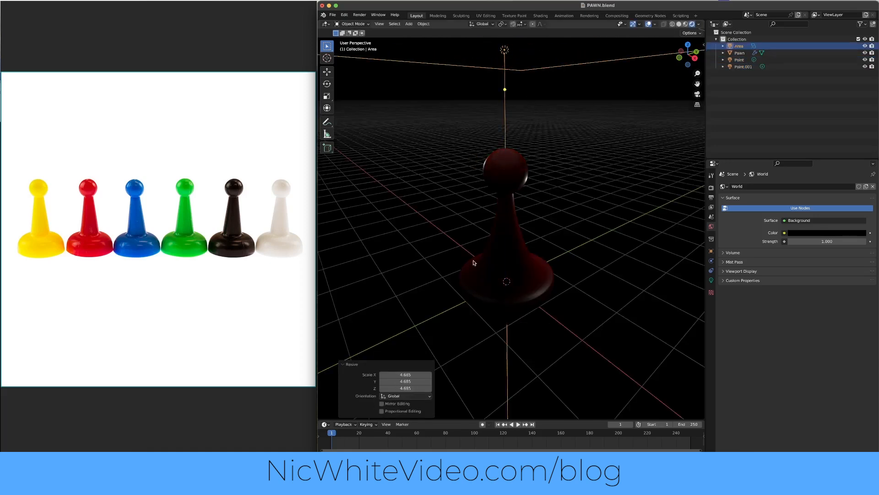
- Set the area light's power to 145.2 W and hide the viewport overlays
{"action": "left_click", "coordinate": [712, 280]}
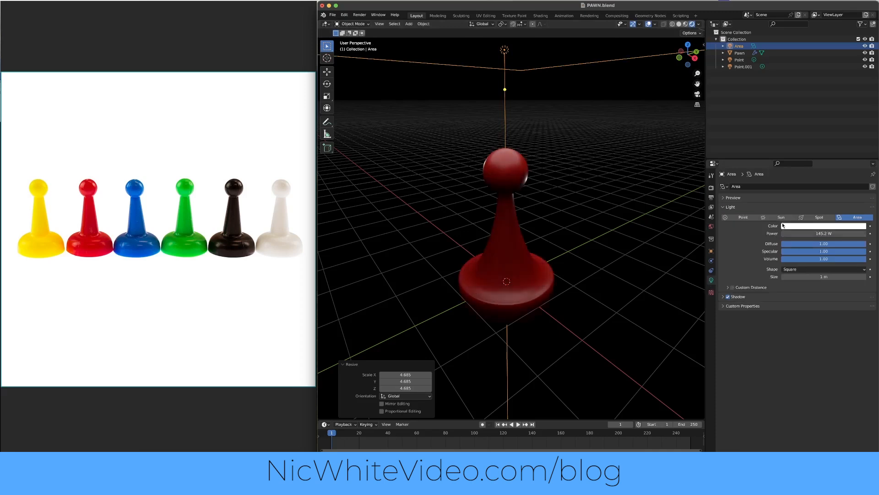
{"action": "left_click", "coordinate": [648, 25]}
{"action": "middle_click_drag", "start_coordinate": [468, 257], "coordinate": [490, 161]}
{"action": "scroll", "coordinate": [539, 240], "scroll_direction": "down", "scroll_amount": 4}
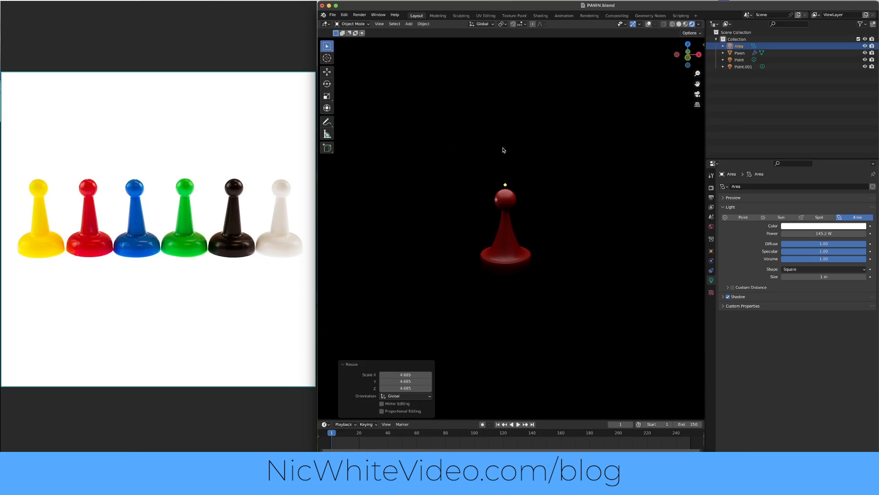
- Duplicate the area light rotated by 45°, show the overlays, and move the copy about 5.6 m along X
{"action": "key", "text": "shift+d"}
{"action": "type", "text": "r45"}
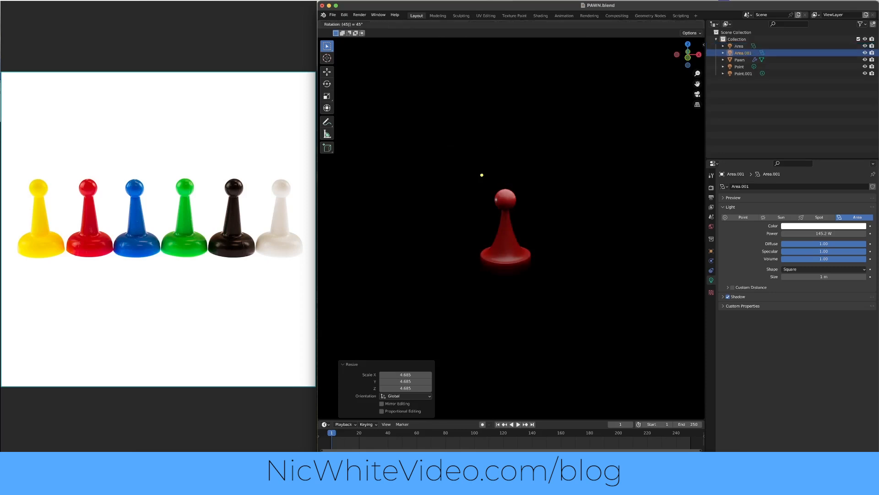
{"action": "key", "text": "Return"}
{"action": "left_click", "coordinate": [649, 25]}
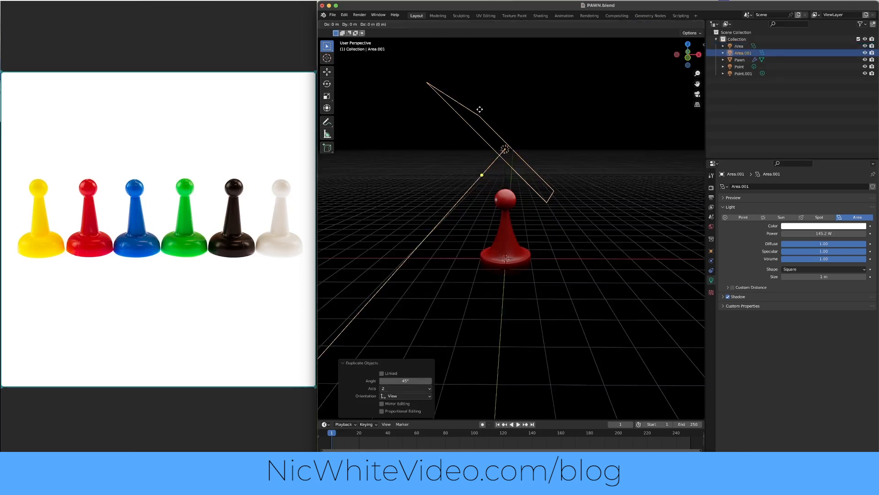
{"action": "key", "text": "g"}
{"action": "key", "text": "x"}
{"action": "left_click", "coordinate": [634, 136]}
- Duplicate the angled area light, rotate the copy by -90°, and move it about -12.5 m along X to the pawn's other side
{"action": "key", "text": "shift+d"}
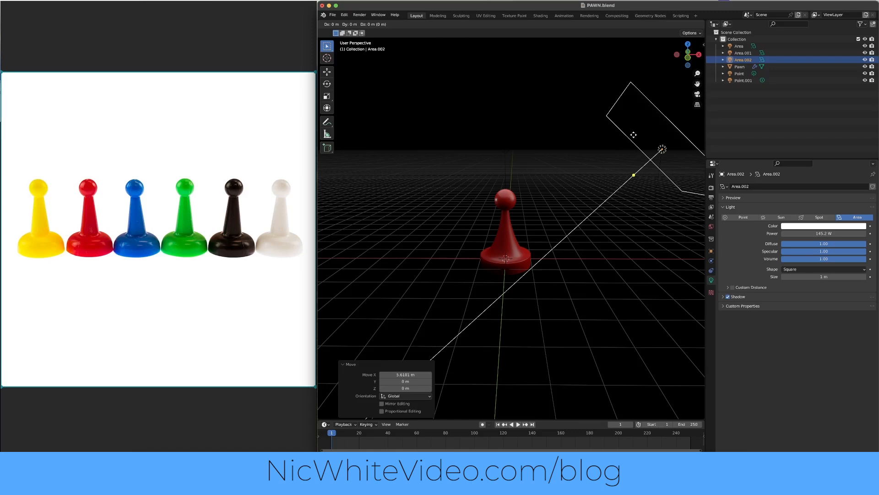
{"action": "type", "text": "r-4"}
{"action": "key", "text": "Escape"}
{"action": "type", "text": "r"}
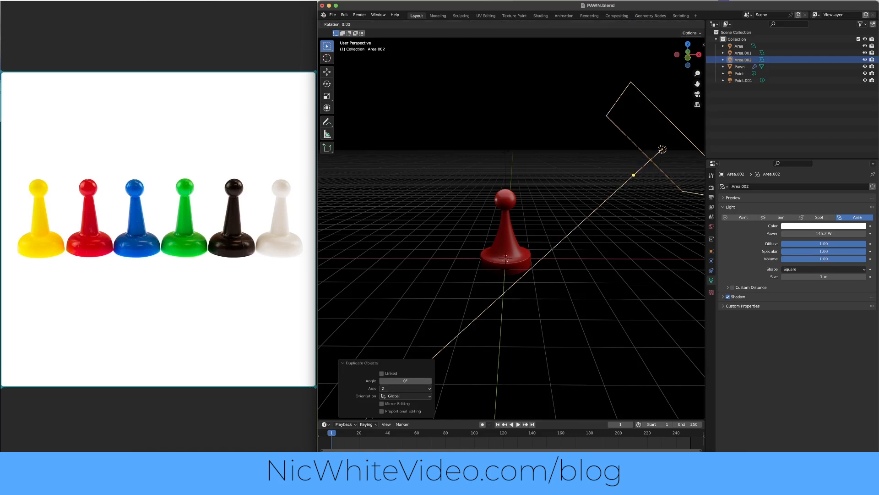
{"action": "type", "text": "-90"}
{"action": "key", "text": "Return"}
{"action": "key", "text": "g"}
{"action": "key", "text": "x"}
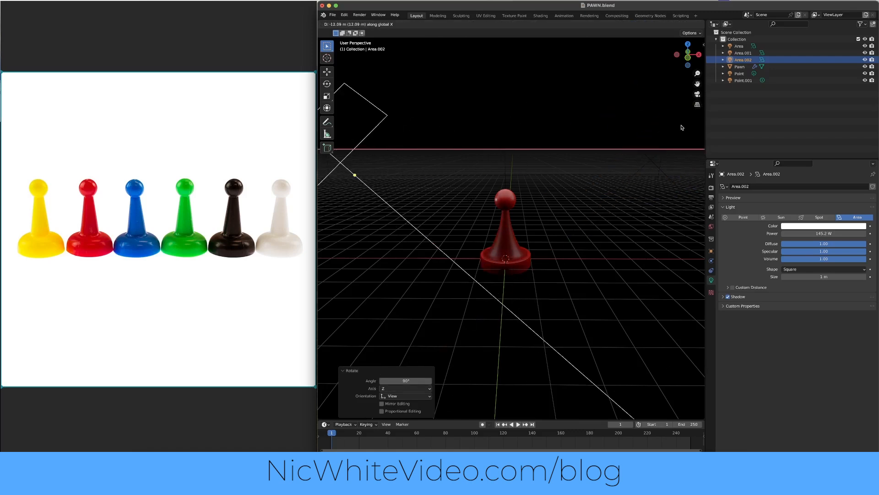
{"action": "left_click", "coordinate": [668, 125]}
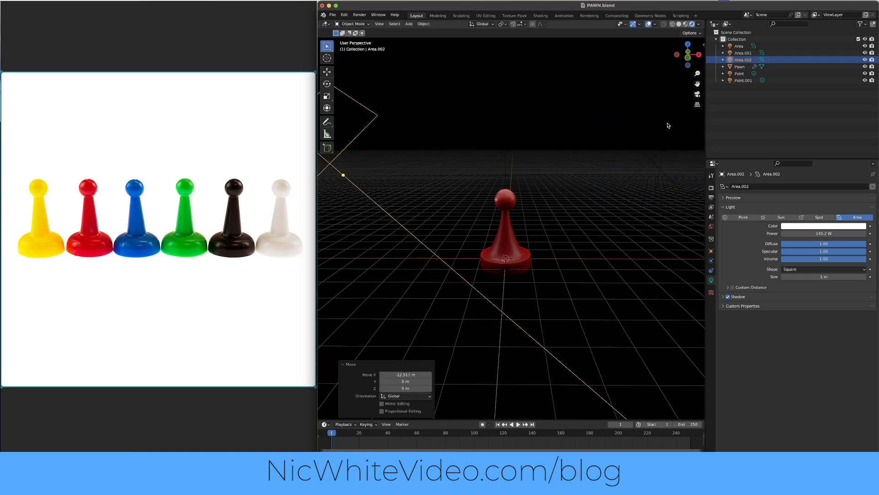
- In top view, rotate the newest area light to face the pawn and move it in front, about -11.2 m in Y
{"action": "left_click", "coordinate": [688, 44]}
{"action": "type", "text": "r45"}
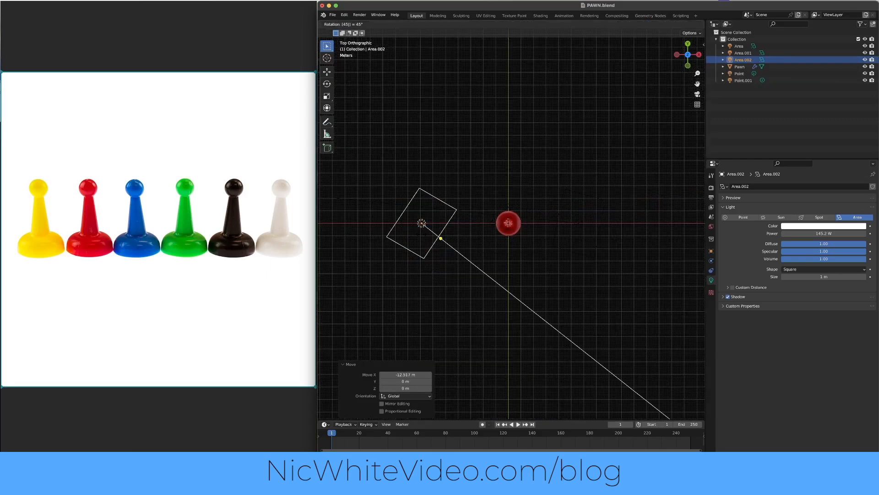
{"action": "key", "text": "Escape"}
{"action": "key", "text": "r"}
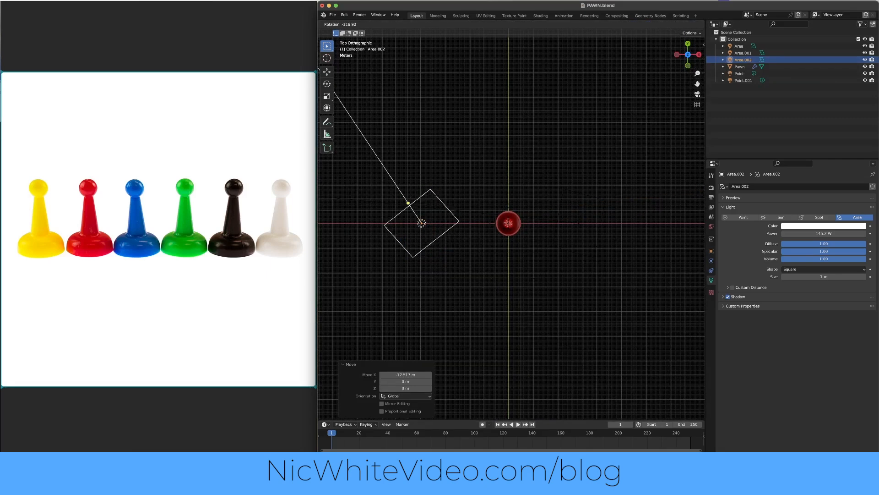
{"action": "left_click", "coordinate": [370, 153]}
{"action": "key", "text": "g"}
{"action": "left_click", "coordinate": [449, 297]}
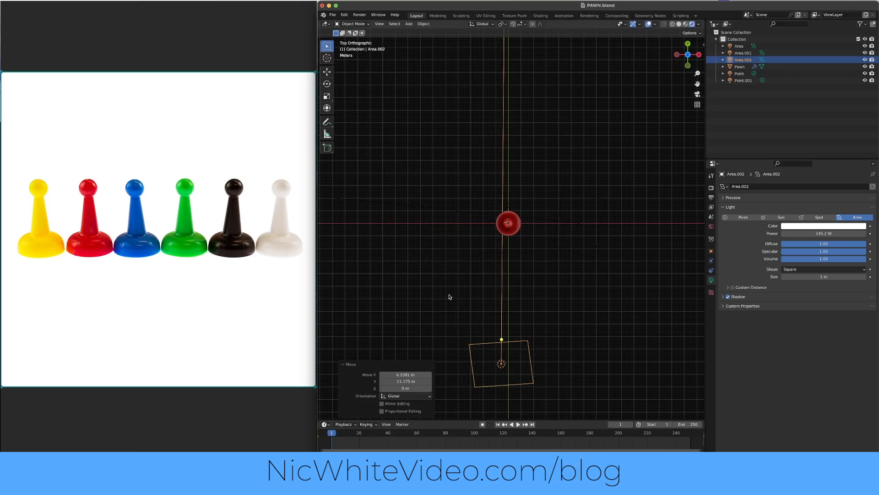
- Add a camera and move it in front of the pawn, about -6.39 m in Y
{"action": "key", "text": "shift+a"}
{"action": "left_click", "coordinate": [558, 344]}
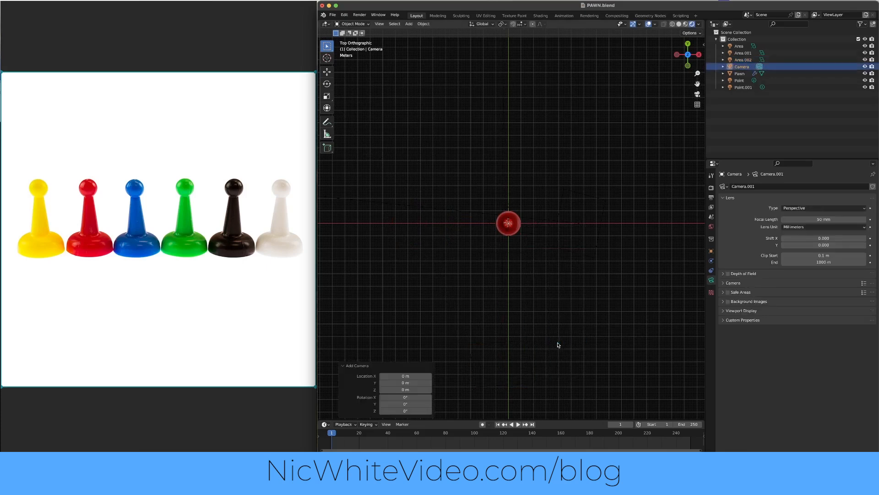
{"action": "key", "text": "g"}
{"action": "left_click", "coordinate": [557, 35]}
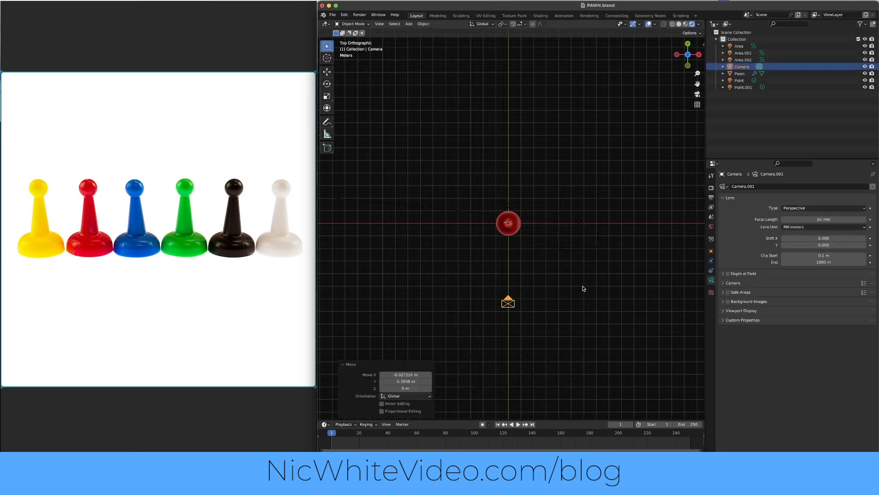
- Rotate the camera 90° about the X axis and look through it
{"action": "key", "text": "r"}
{"action": "key", "text": "x"}
{"action": "key", "text": "9"}
{"action": "key", "text": "0"}
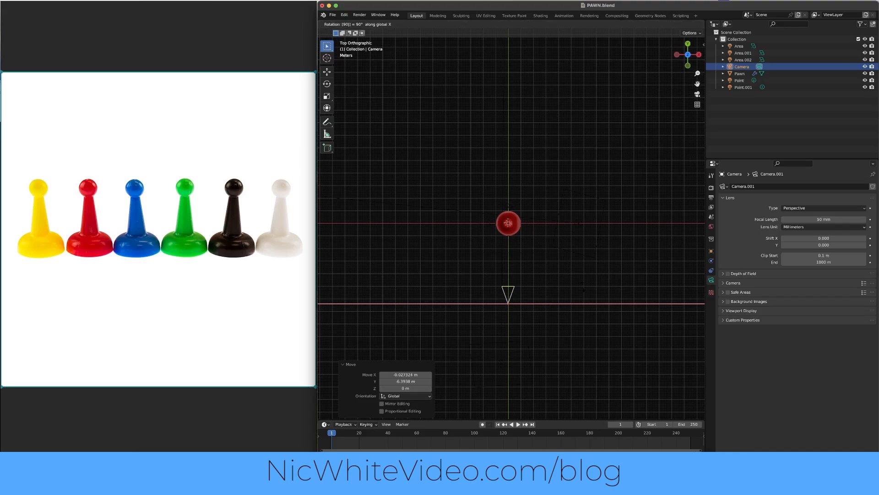
{"action": "key", "text": "Return"}
{"action": "key", "text": "KP_0"}
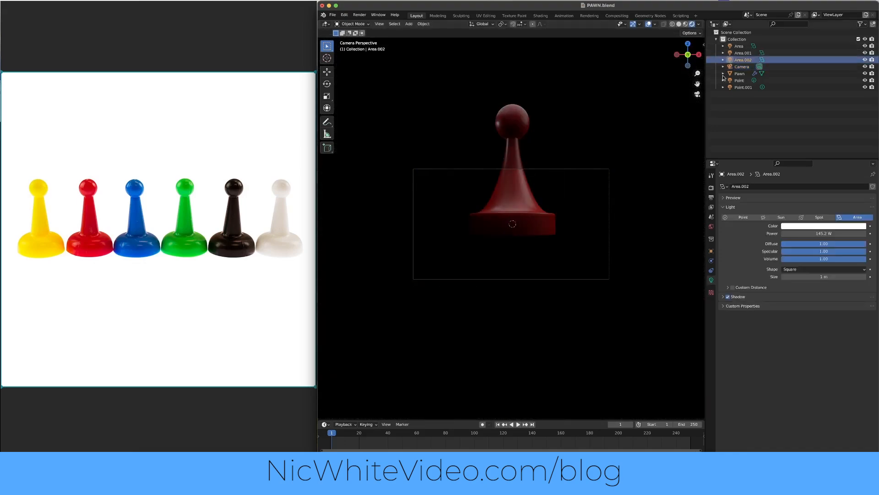
- Reposition the camera until the whole pawn is inside the frame and fit the camera view to the viewport
{"action": "key", "text": "g"}
{"action": "left_click", "coordinate": [618, 143]}
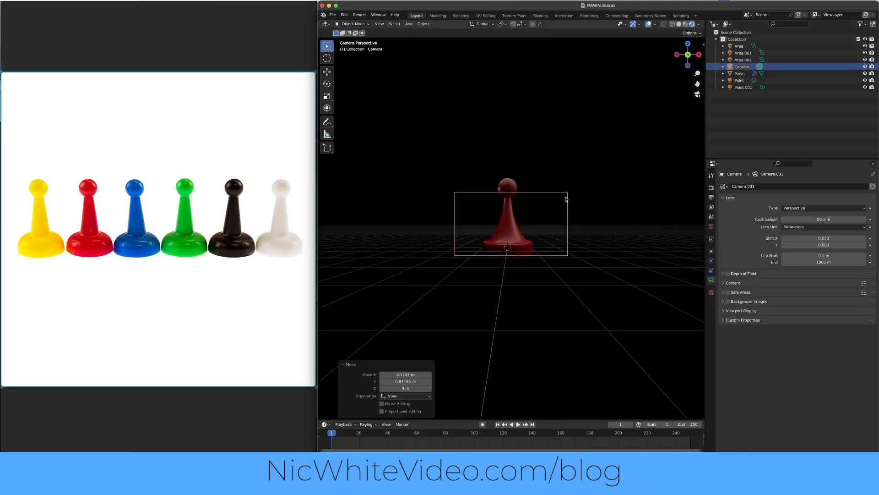
{"action": "key", "text": "n"}
{"action": "key", "text": "Home"}
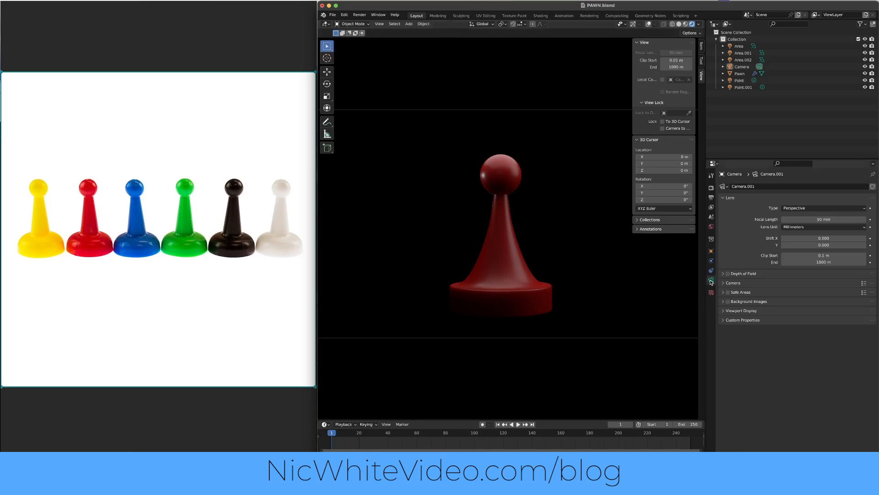
- Brighten the world background color to a dark grey with value 0.062
{"action": "left_click", "coordinate": [711, 227]}
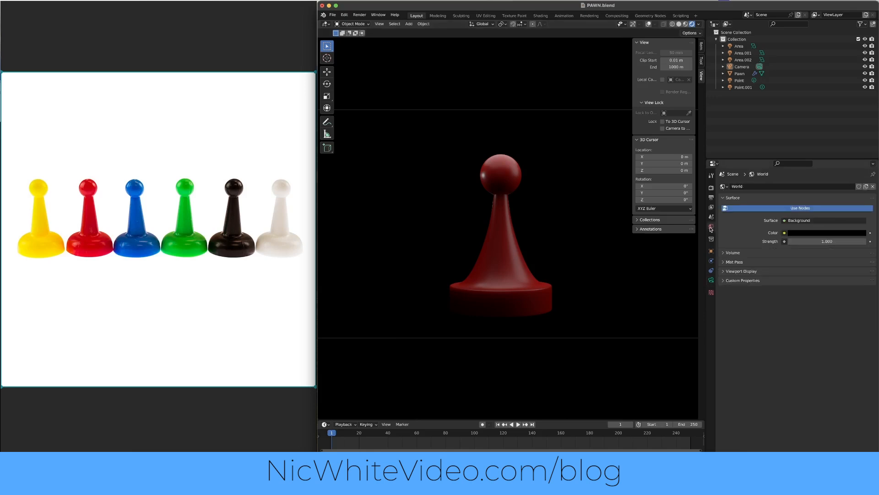
{"action": "left_click", "coordinate": [835, 234]}
{"action": "left_click_drag", "start_coordinate": [862, 182], "coordinate": [861, 171]}
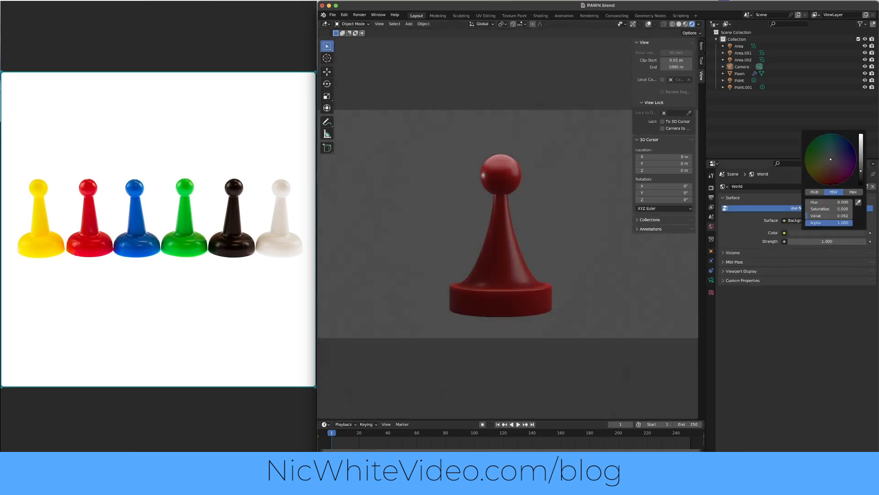
- Lower the subsurface value of the pawn's red material to 0.109
{"action": "left_click", "coordinate": [519, 298]}
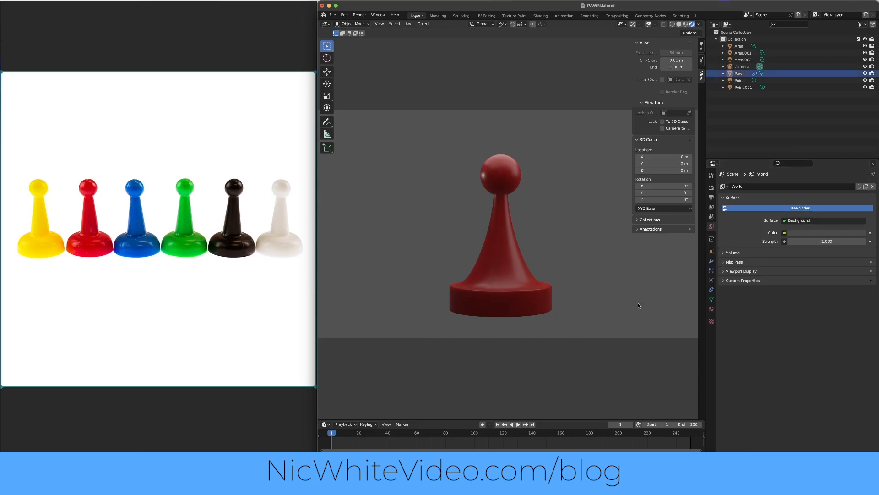
{"action": "left_click", "coordinate": [711, 309]}
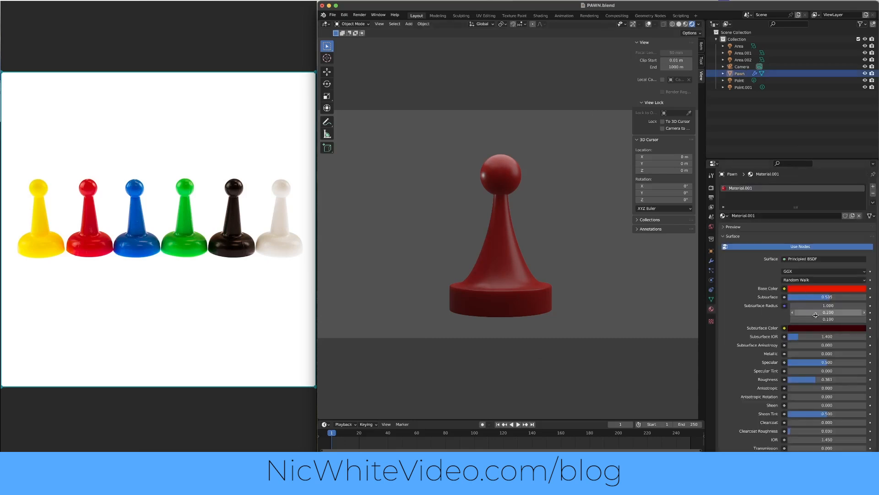
{"action": "left_click_drag", "start_coordinate": [828, 298], "coordinate": [793, 297]}
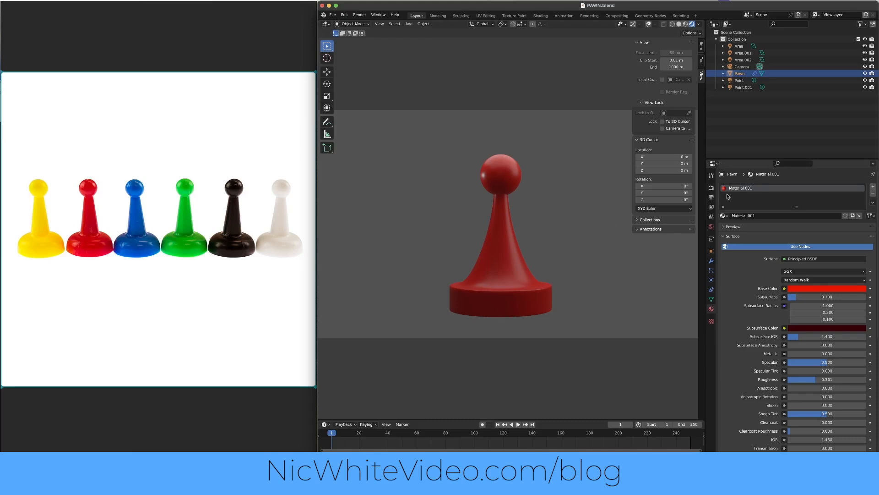
- Set the horizontal render resolution to 1080 px and move the camera closer until the pawn fills most of the square frame
{"action": "left_click", "coordinate": [711, 197]}
{"action": "left_click", "coordinate": [830, 195]}
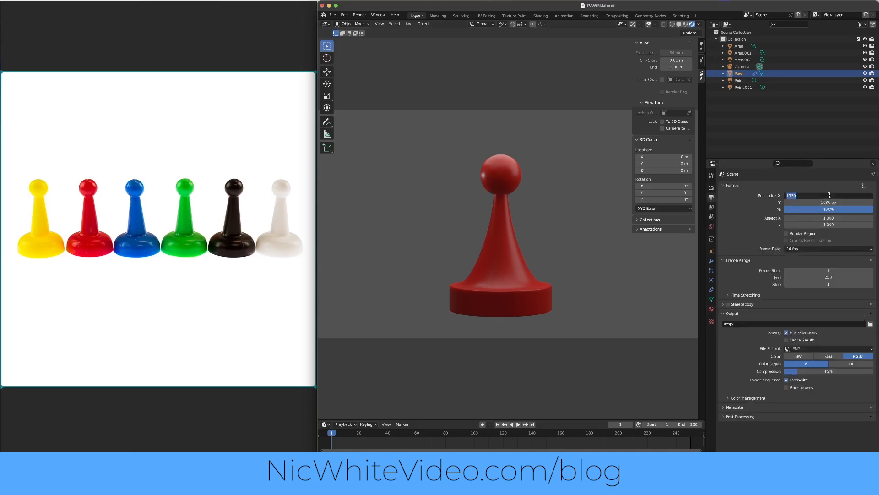
{"action": "type", "text": "1080"}
{"action": "key", "text": "Return"}
{"action": "scroll", "coordinate": [527, 237], "scroll_direction": "down", "scroll_amount": 2}
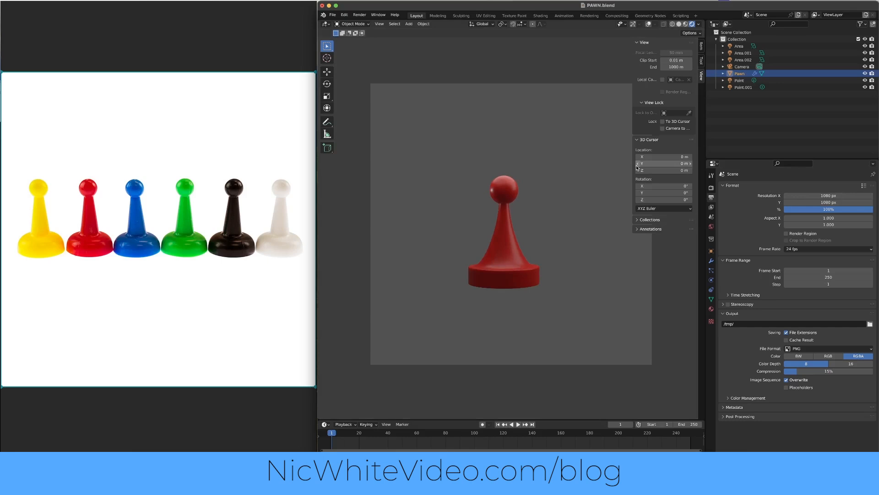
{"action": "scroll", "coordinate": [549, 275], "scroll_direction": "up", "scroll_amount": 5}
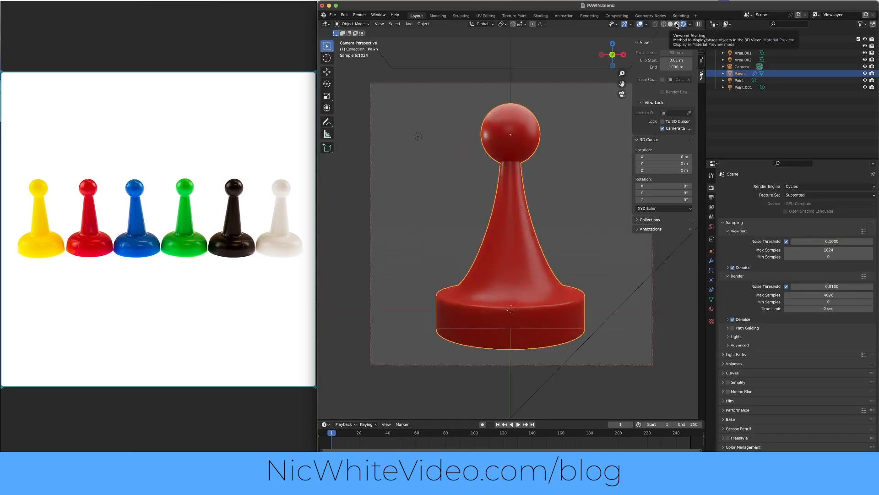
- Switch the render engine to Eevee, with ambient occlusion off and screen space reflections on
{"action": "left_click", "coordinate": [801, 185]}
{"action": "left_click", "coordinate": [800, 195]}
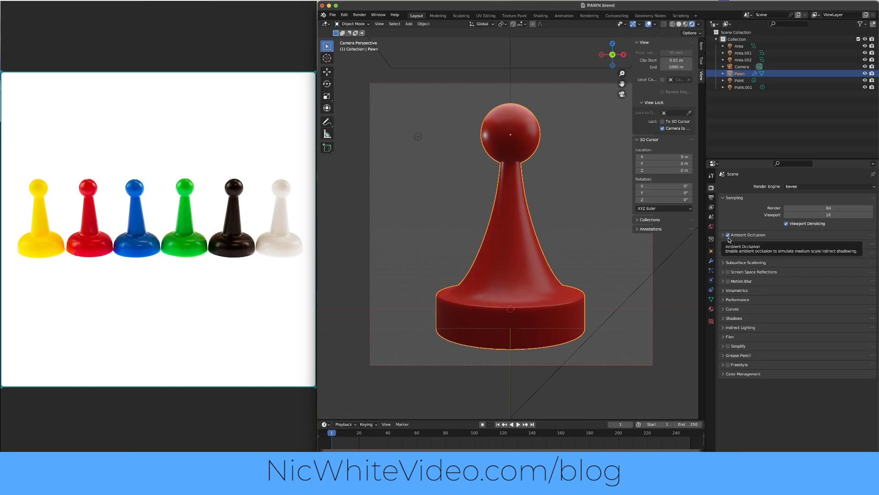
{"action": "left_click", "coordinate": [728, 236]}
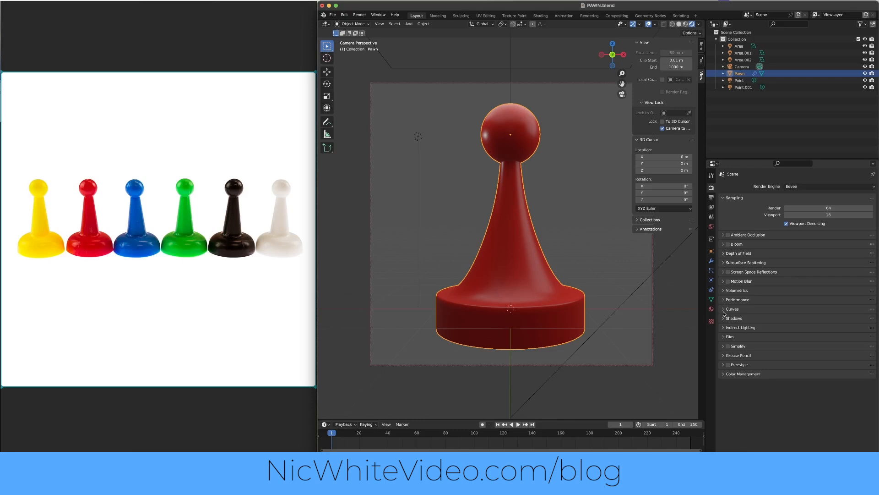
{"action": "left_click", "coordinate": [727, 254]}
{"action": "left_click", "coordinate": [727, 254]}
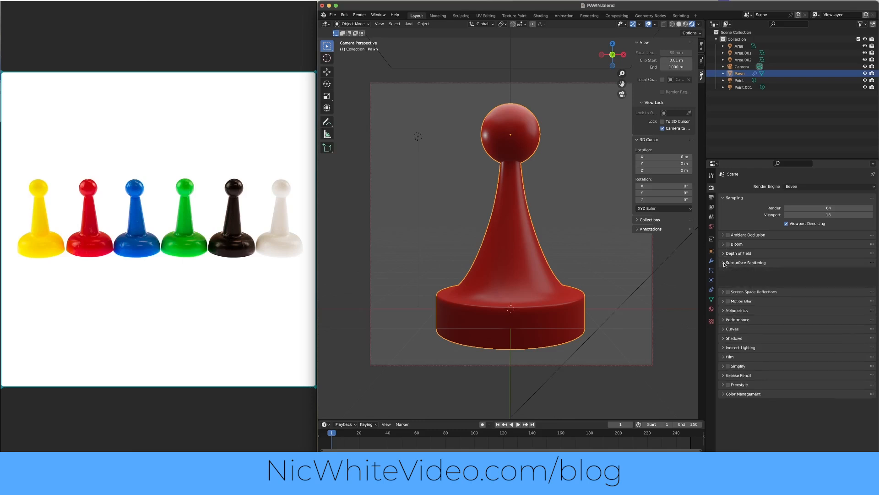
{"action": "left_click", "coordinate": [728, 273]}
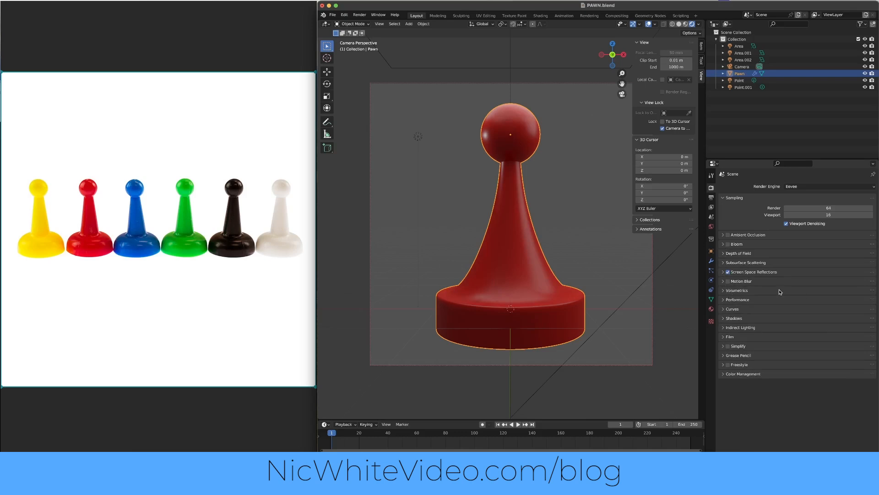
- Make the render's film background transparent
{"action": "left_click", "coordinate": [724, 375]}
{"action": "left_click", "coordinate": [724, 375]}
{"action": "left_click", "coordinate": [712, 197]}
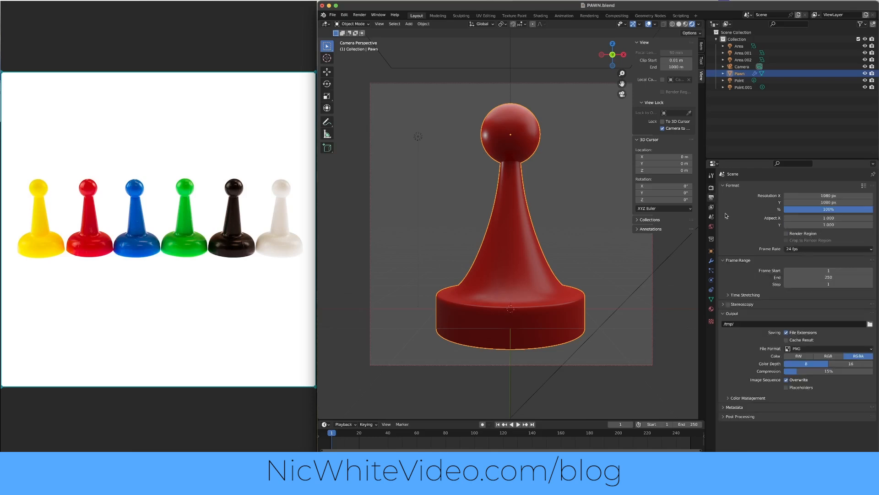
{"action": "left_click", "coordinate": [712, 188]}
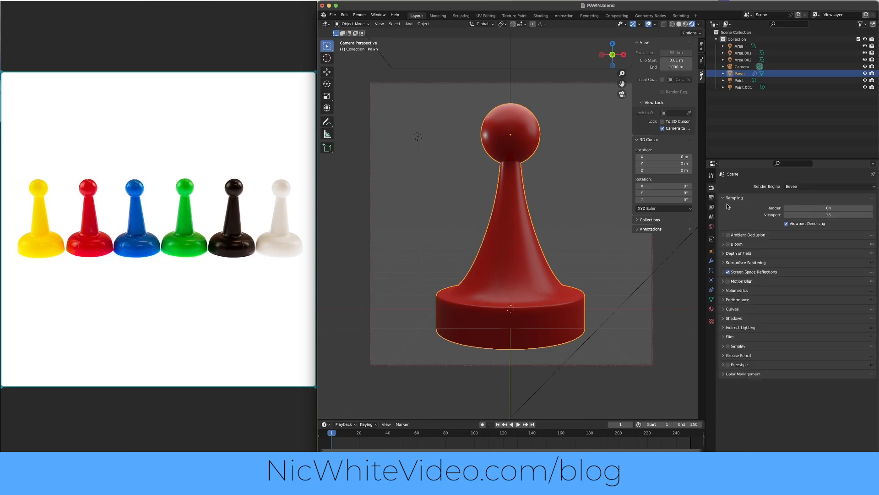
{"action": "left_click", "coordinate": [723, 339]}
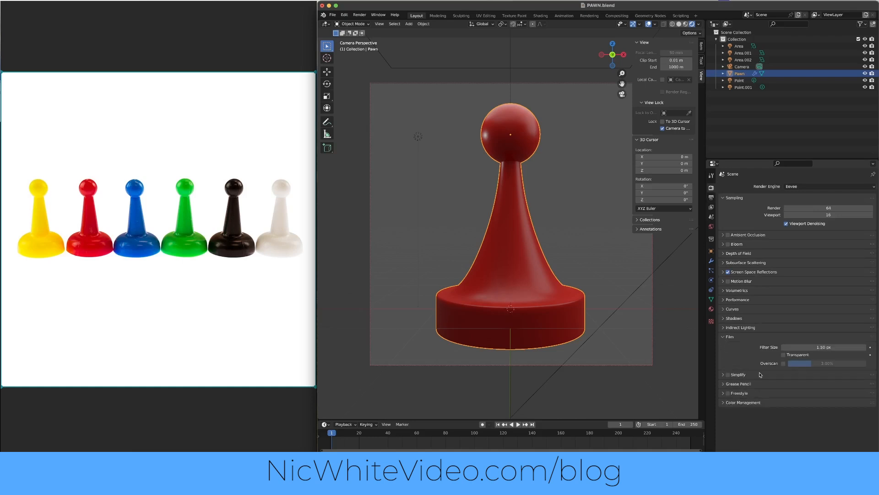
{"action": "left_click", "coordinate": [785, 355]}
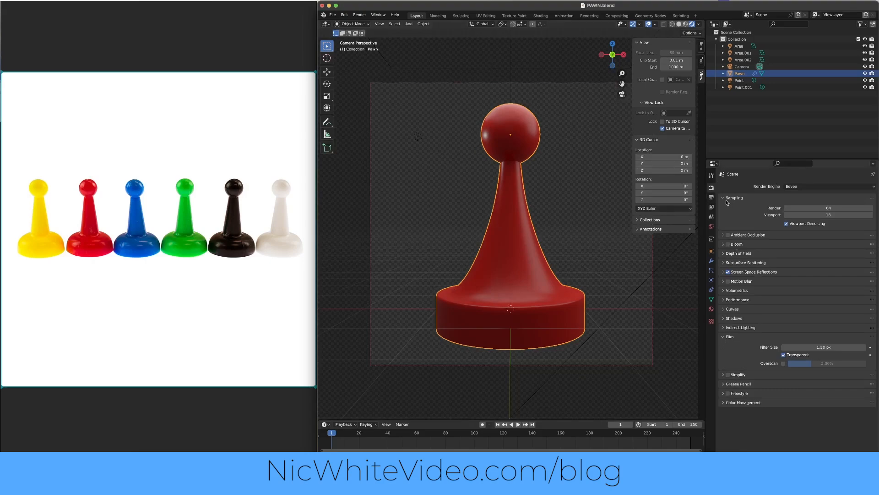
- Render the pawn image and place the render window beside the enlarged reference photo of the six Clue pawns for comparison
{"action": "left_click", "coordinate": [360, 14]}
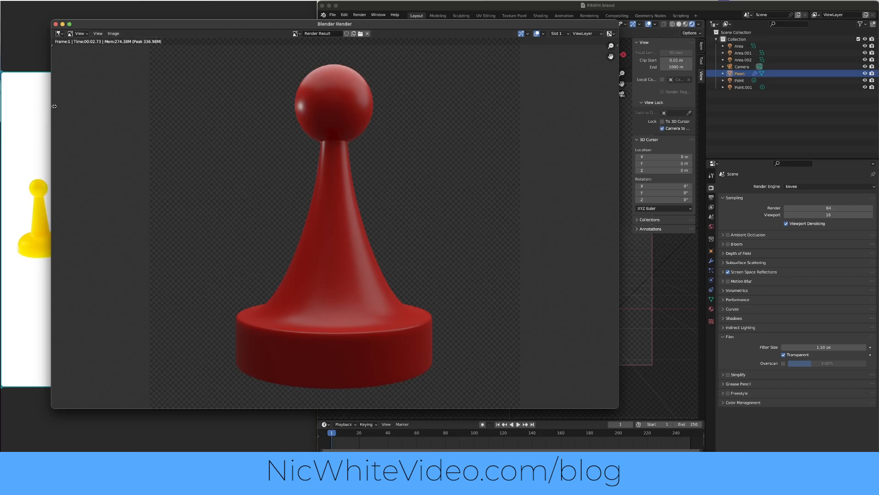
{"action": "left_click_drag", "start_coordinate": [53, 106], "coordinate": [203, 119]}
{"action": "double_click", "coordinate": [133, 121]}
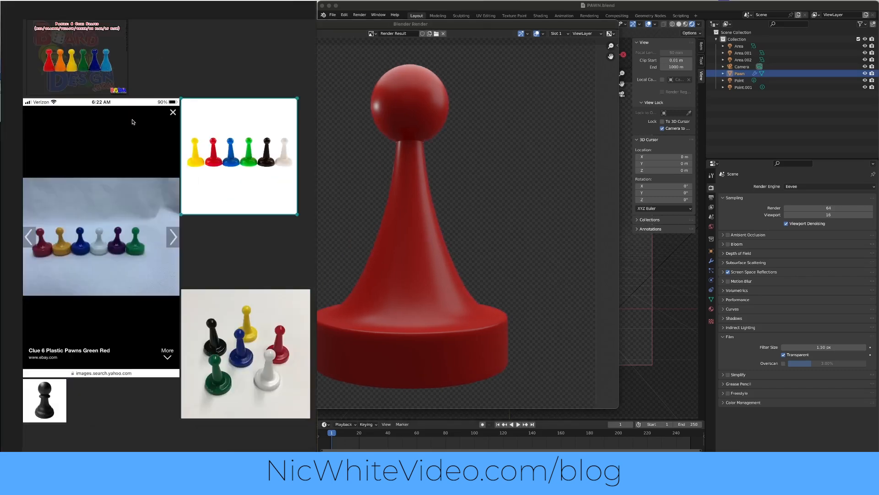
{"action": "double_click", "coordinate": [117, 251]}
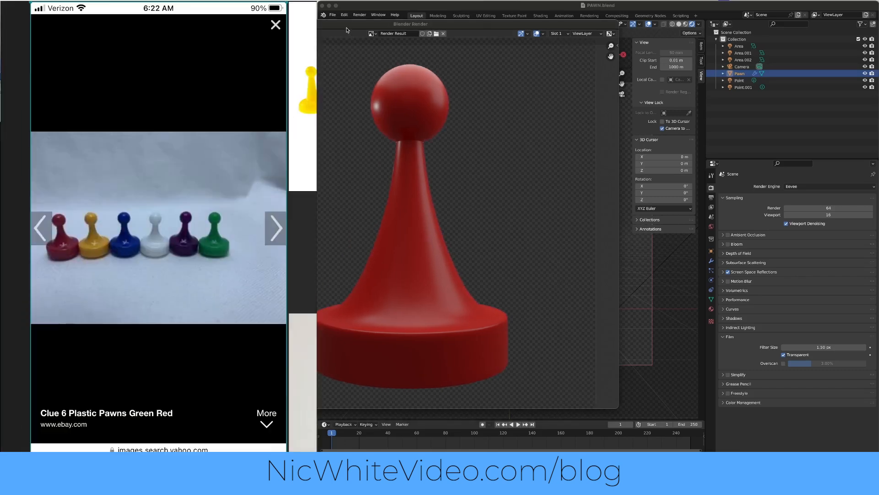
{"action": "left_click_drag", "start_coordinate": [398, 27], "coordinate": [438, 27]}
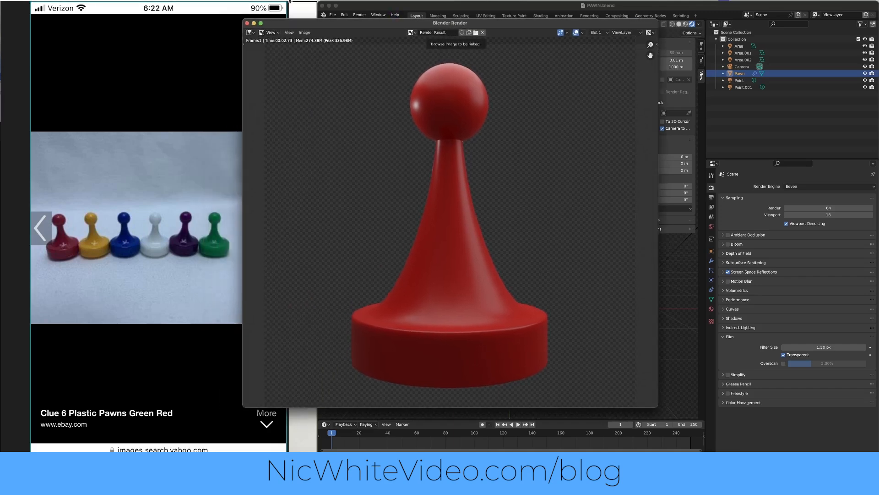